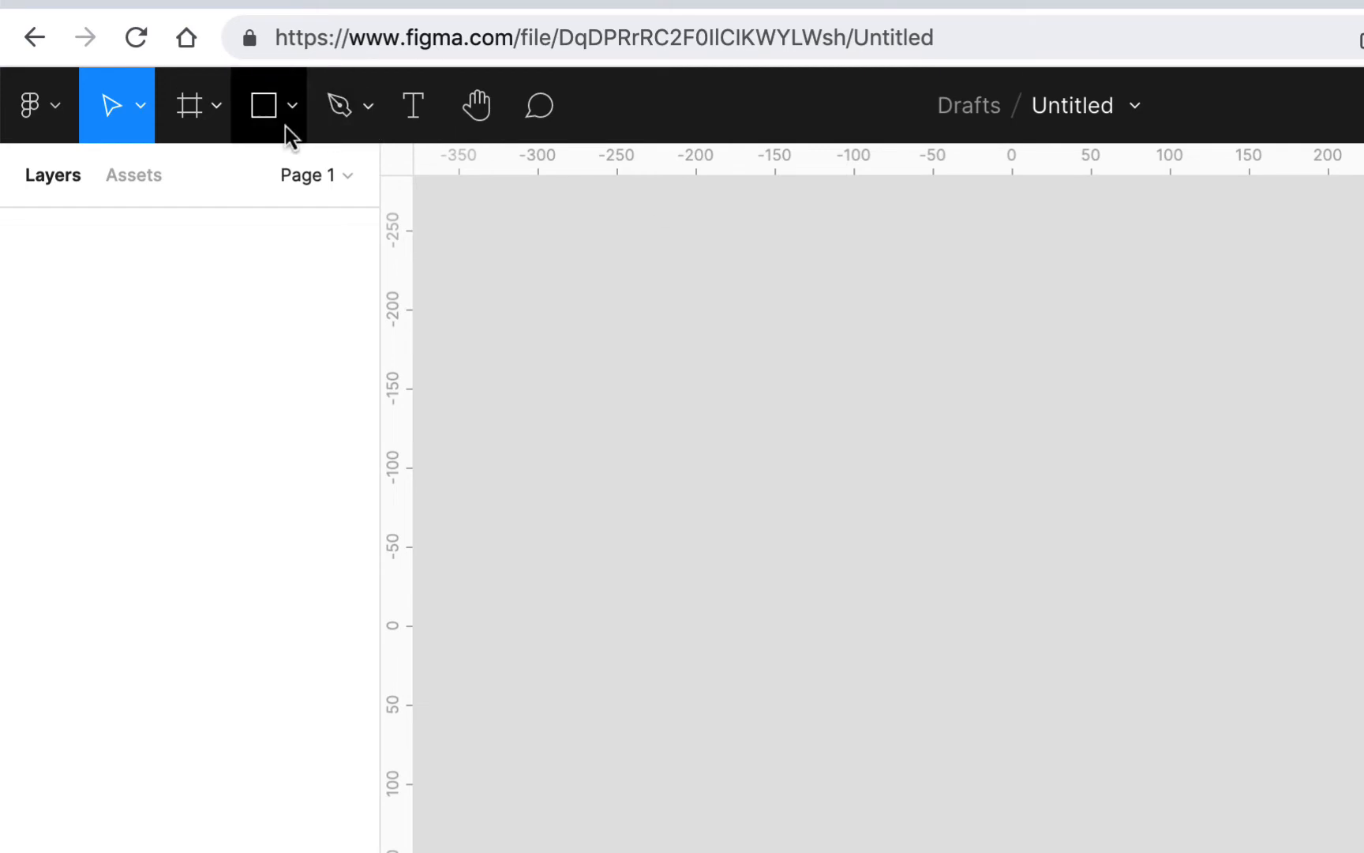
Step: Create an iMac desktop frame of 1280 × 720 and rename it body
{"action": "left_click", "coordinate": [219, 114]}
{"action": "left_click", "coordinate": [206, 190]}
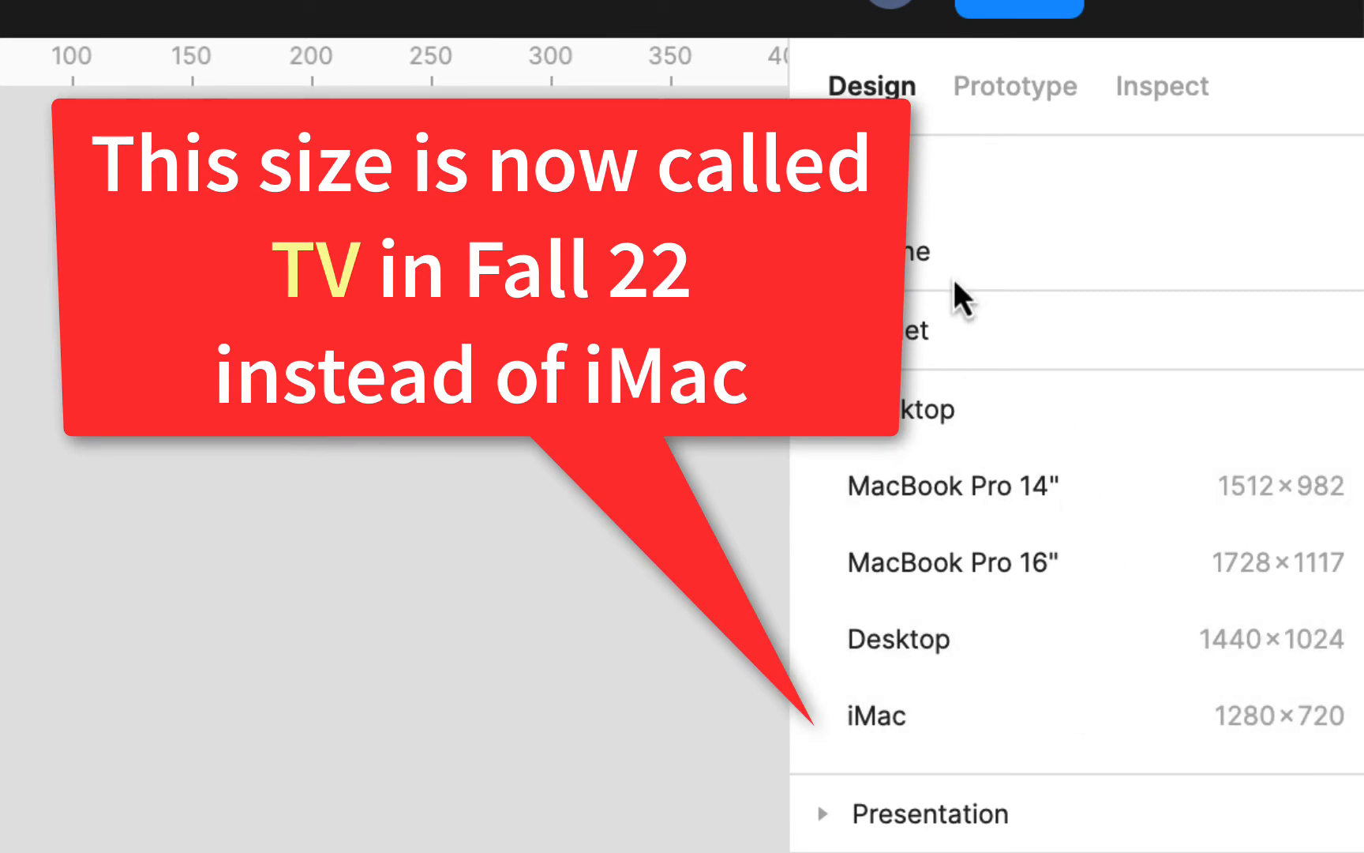
{"action": "left_click", "coordinate": [1224, 712]}
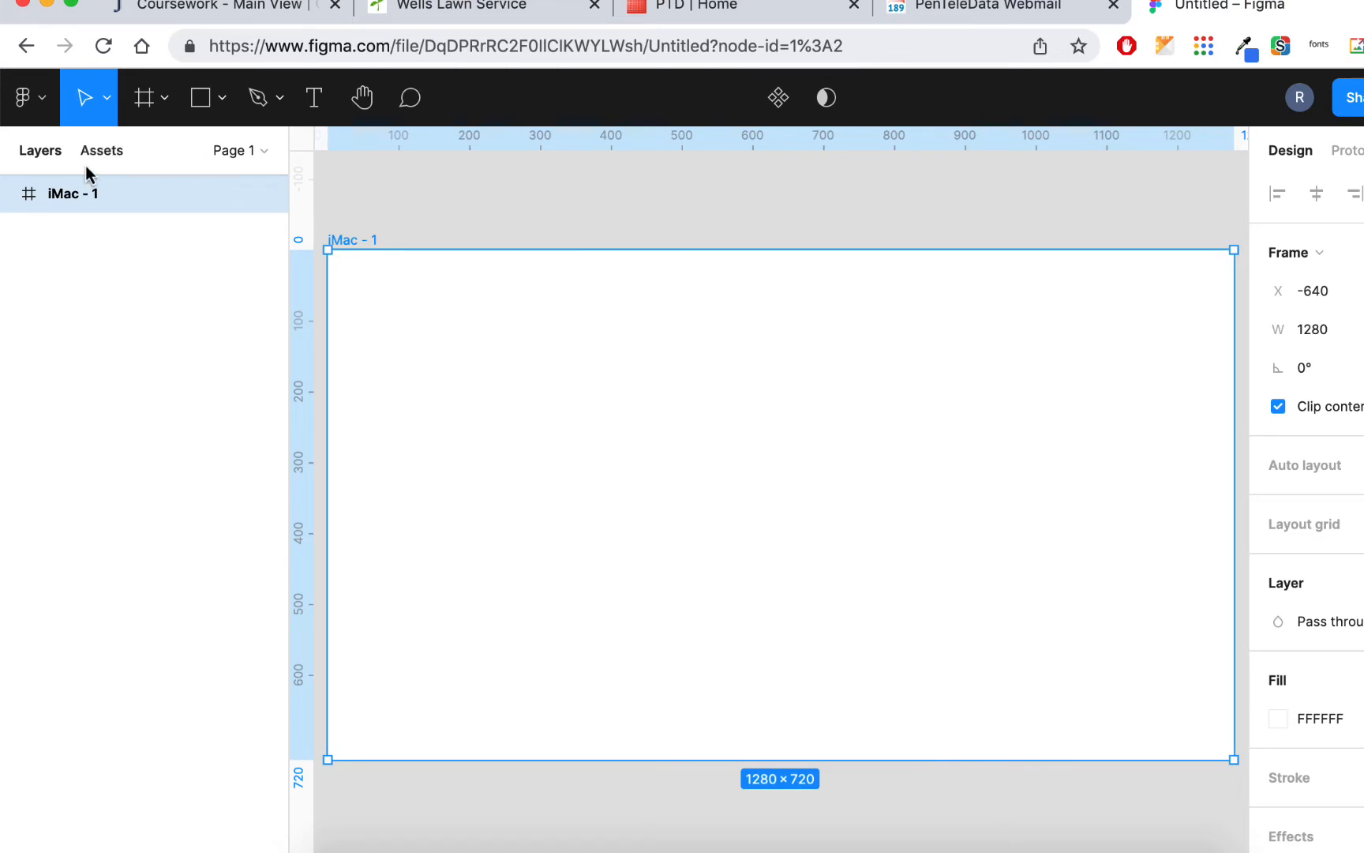
{"action": "double_click", "coordinate": [78, 198]}
{"action": "type", "text": "body"}
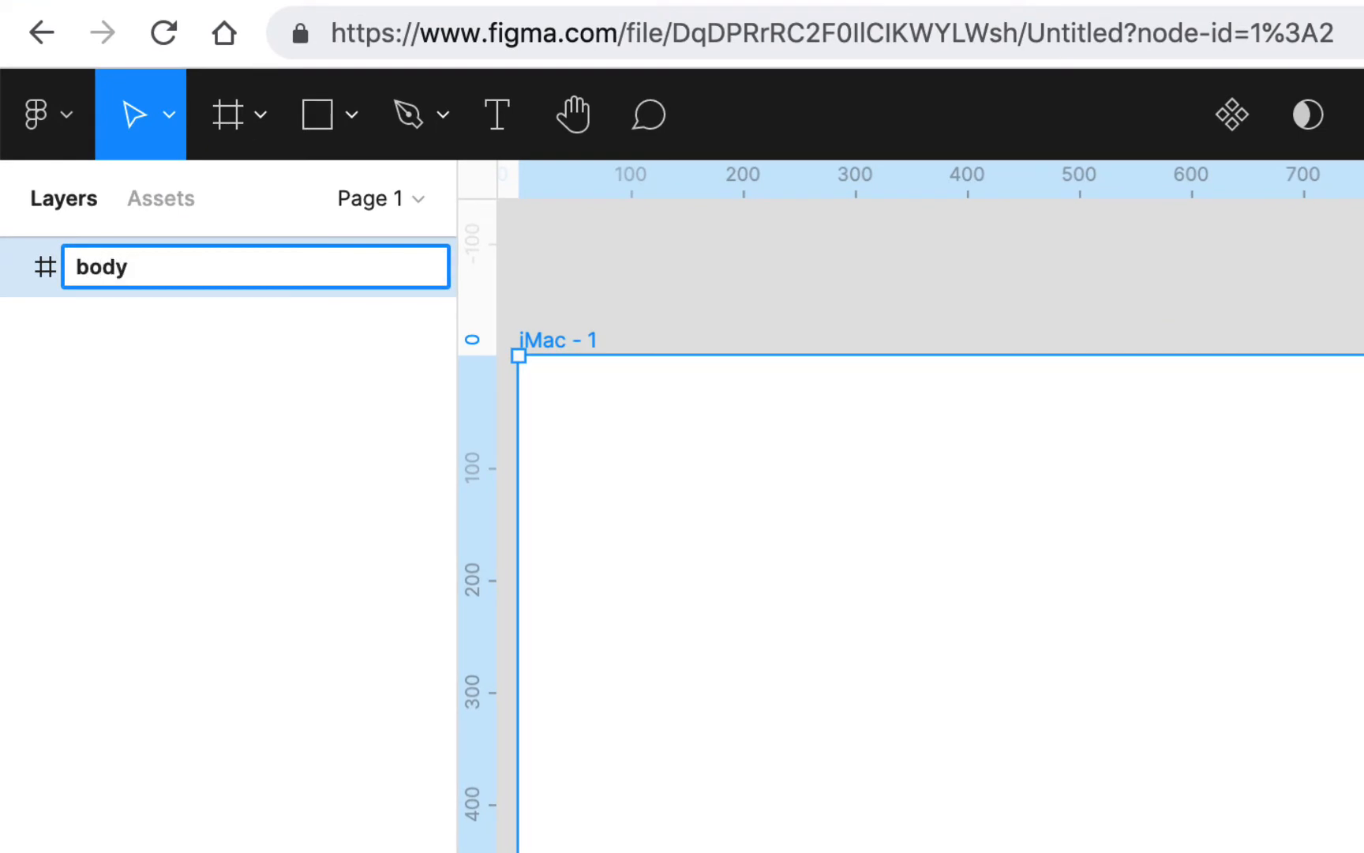
{"action": "key", "text": "Return"}
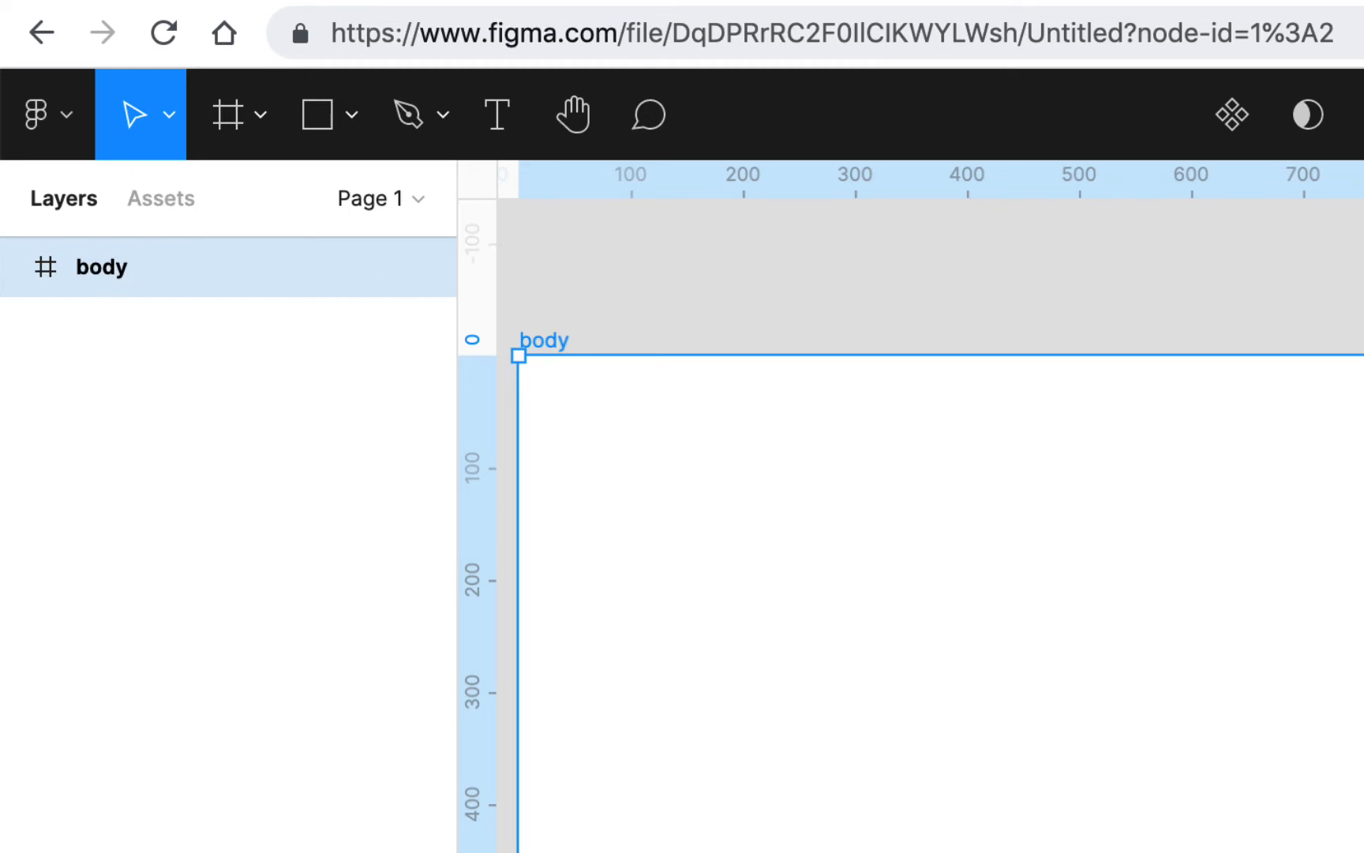
Step: Add a column layout grid with 6 columns and a margin of 60 to the body frame, and toggle the grid's visibility
{"action": "left_click", "coordinate": [1334, 524]}
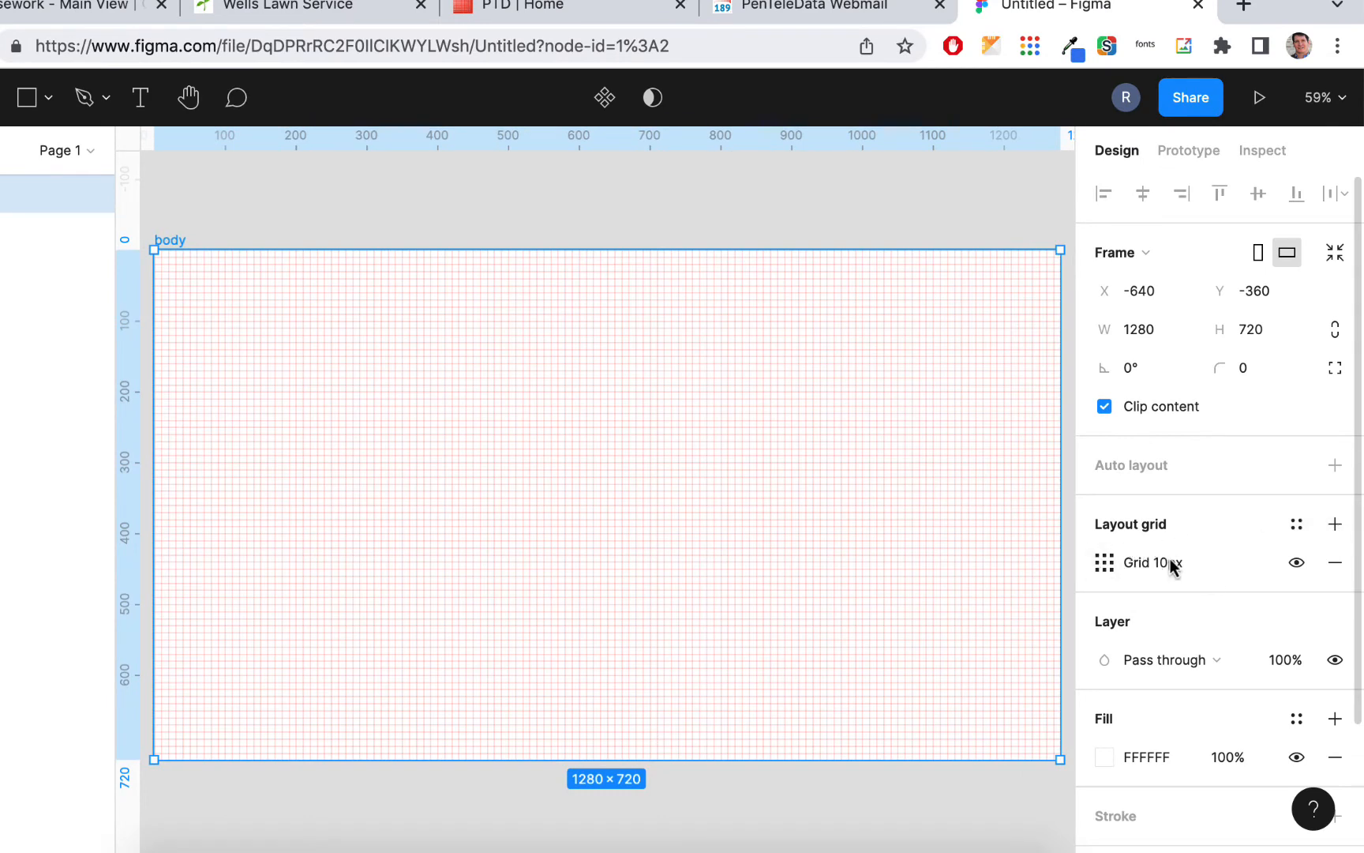
{"action": "left_click", "coordinate": [1104, 562]}
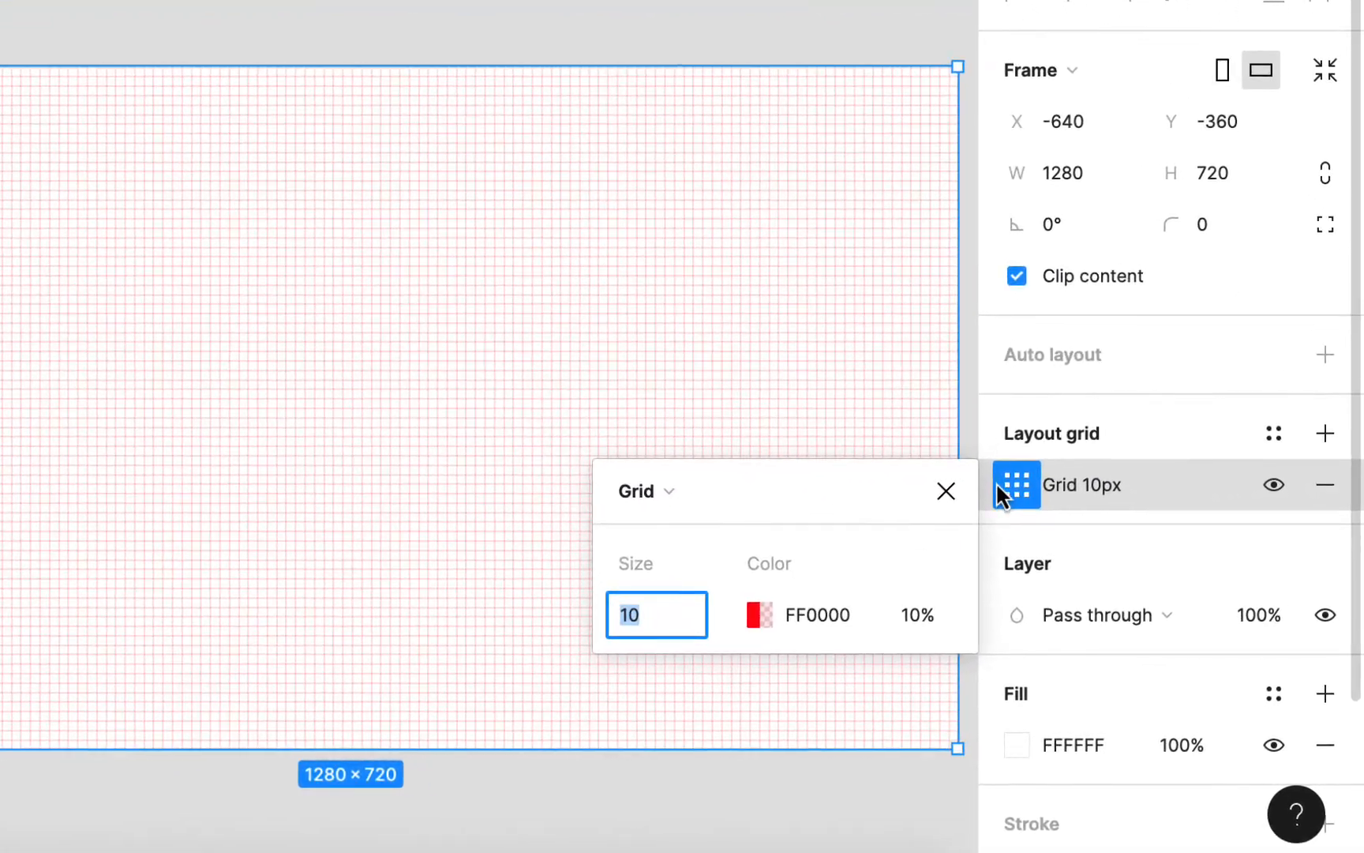
{"action": "left_click", "coordinate": [653, 489]}
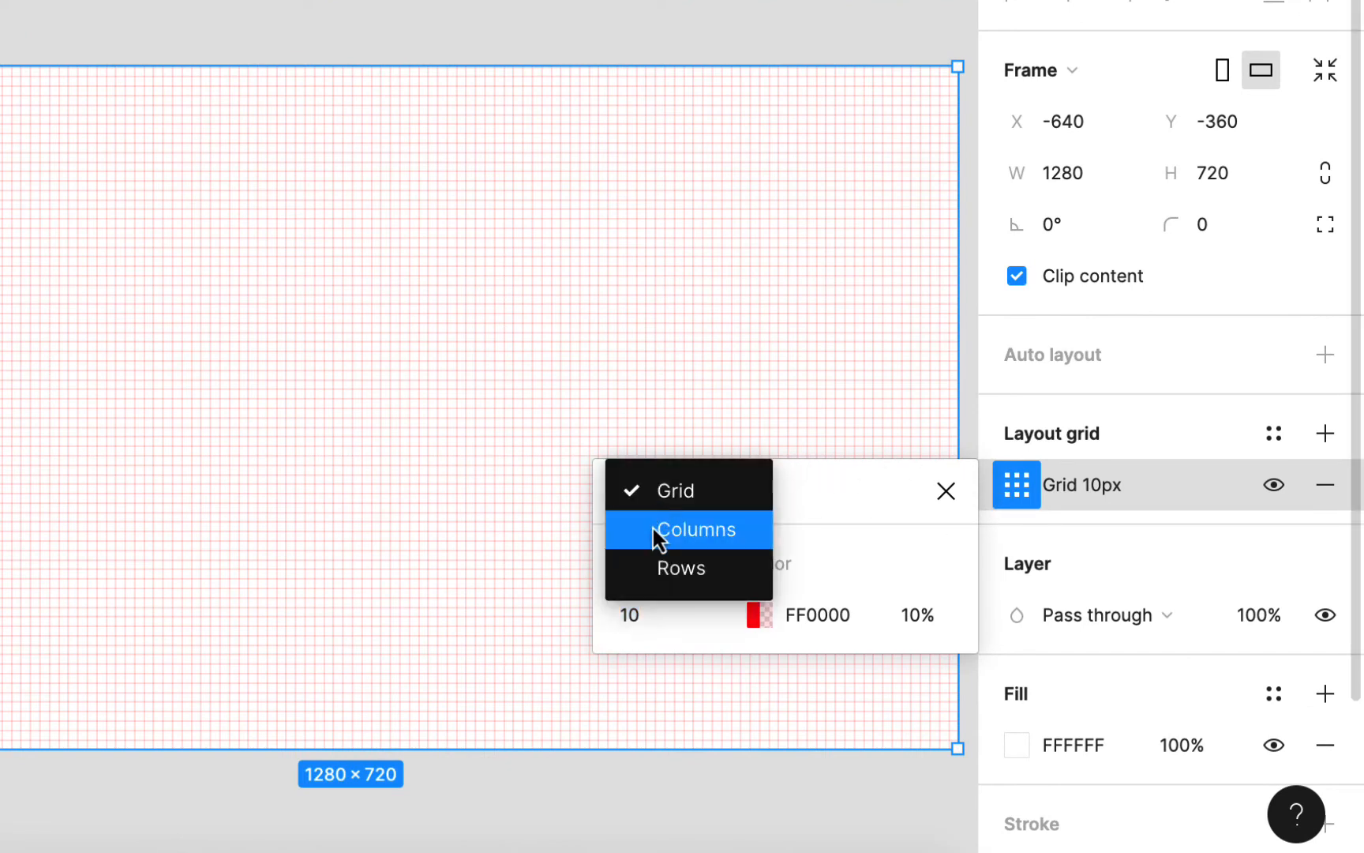
{"action": "left_click", "coordinate": [653, 531]}
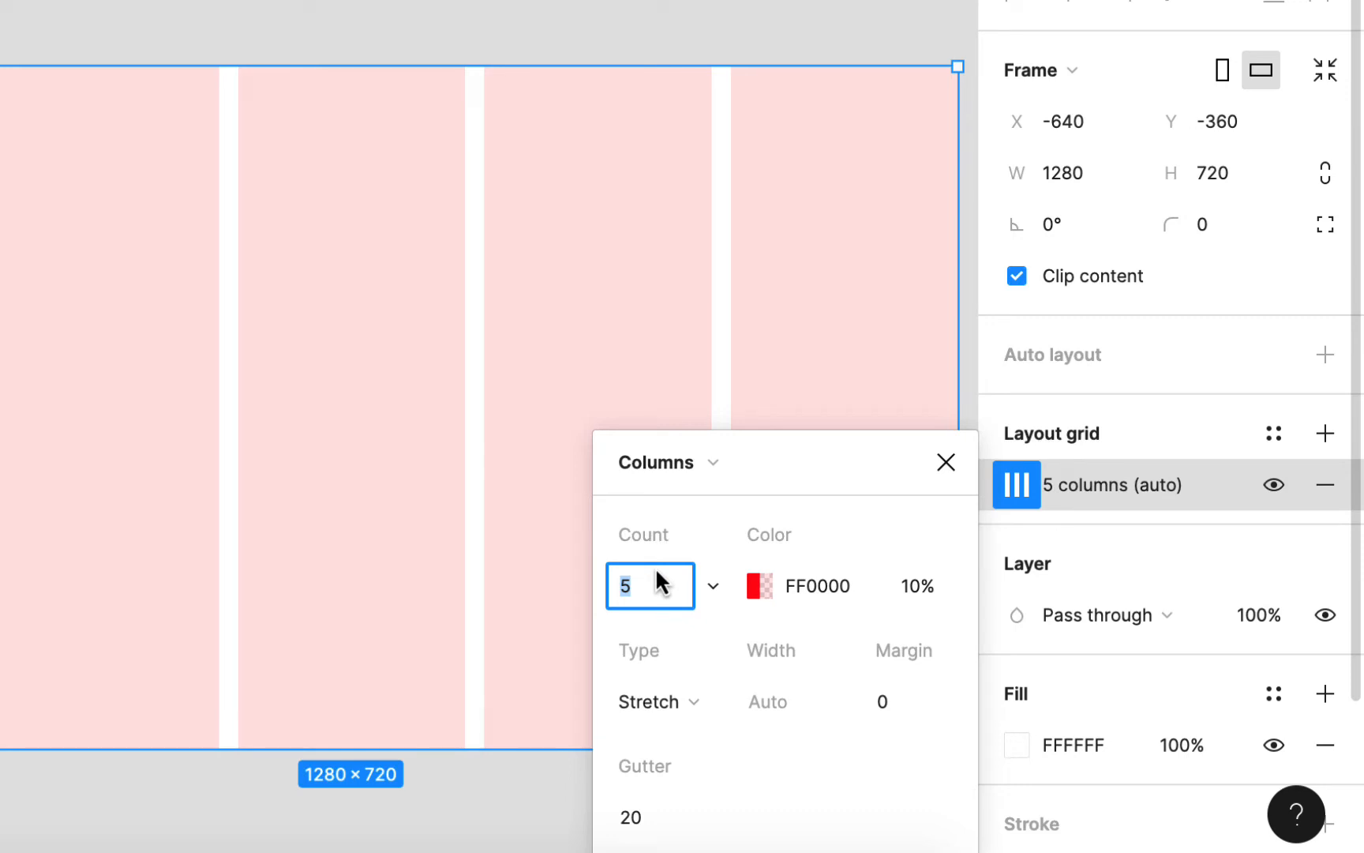
{"action": "type", "text": "6"}
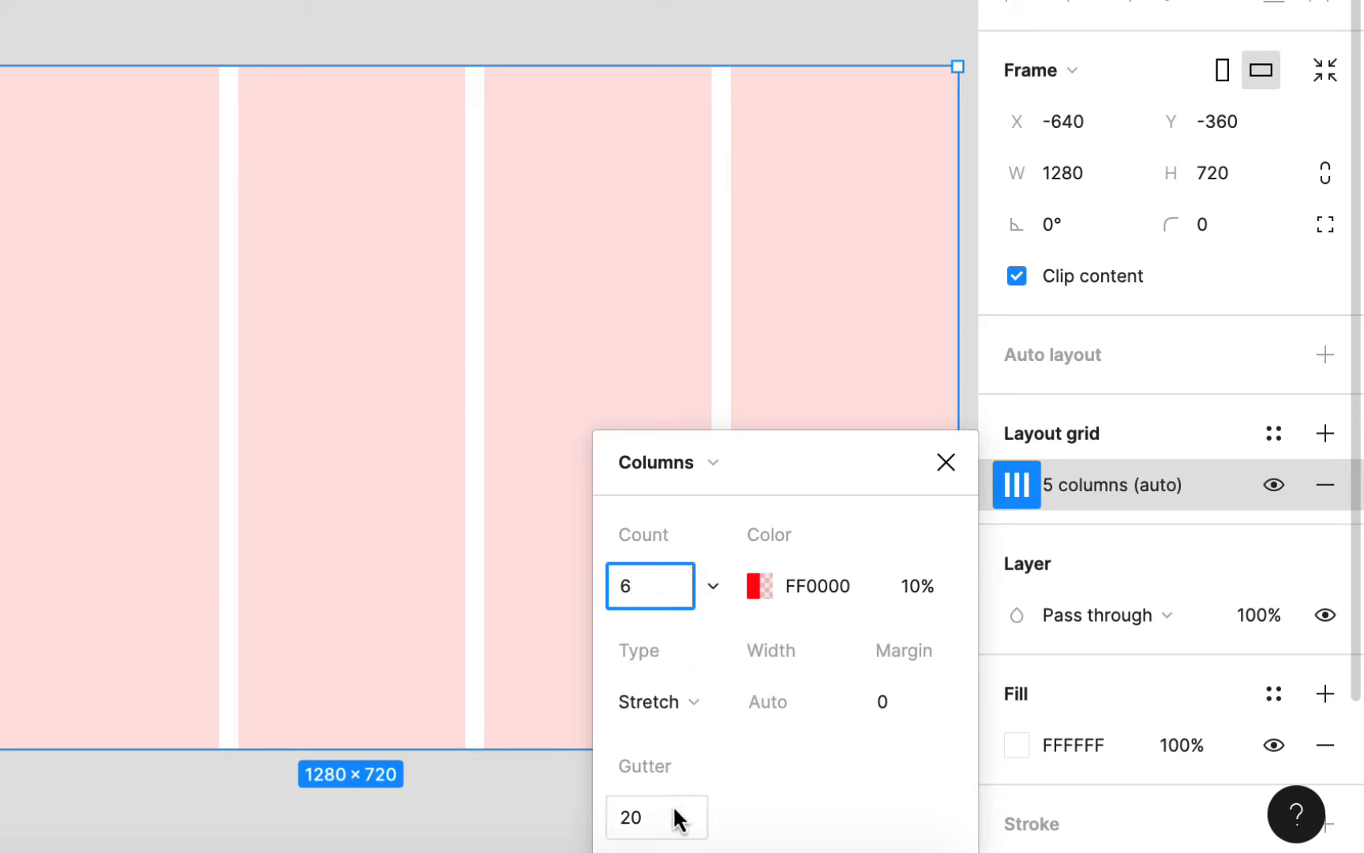
{"action": "left_click", "coordinate": [884, 704]}
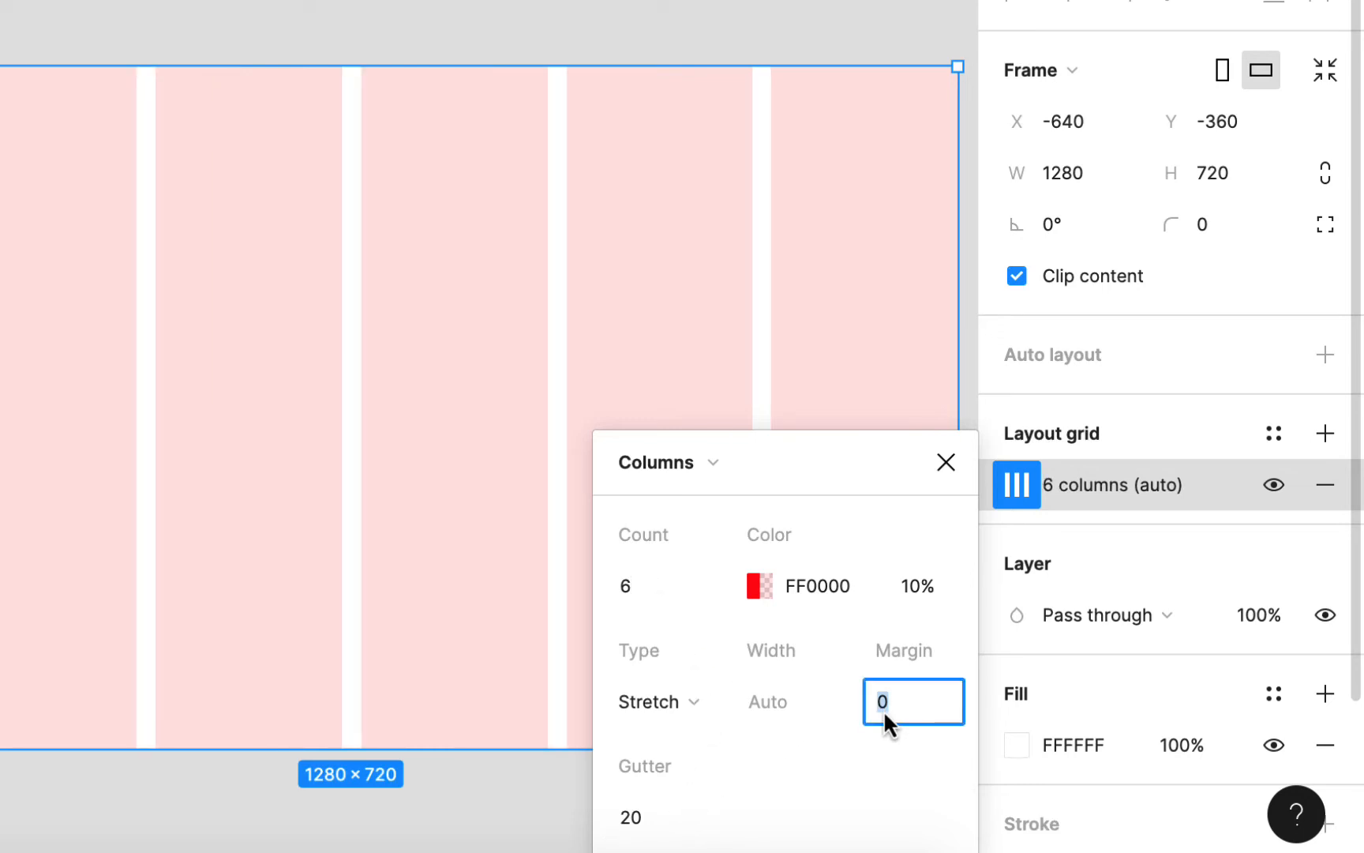
{"action": "type", "text": "60"}
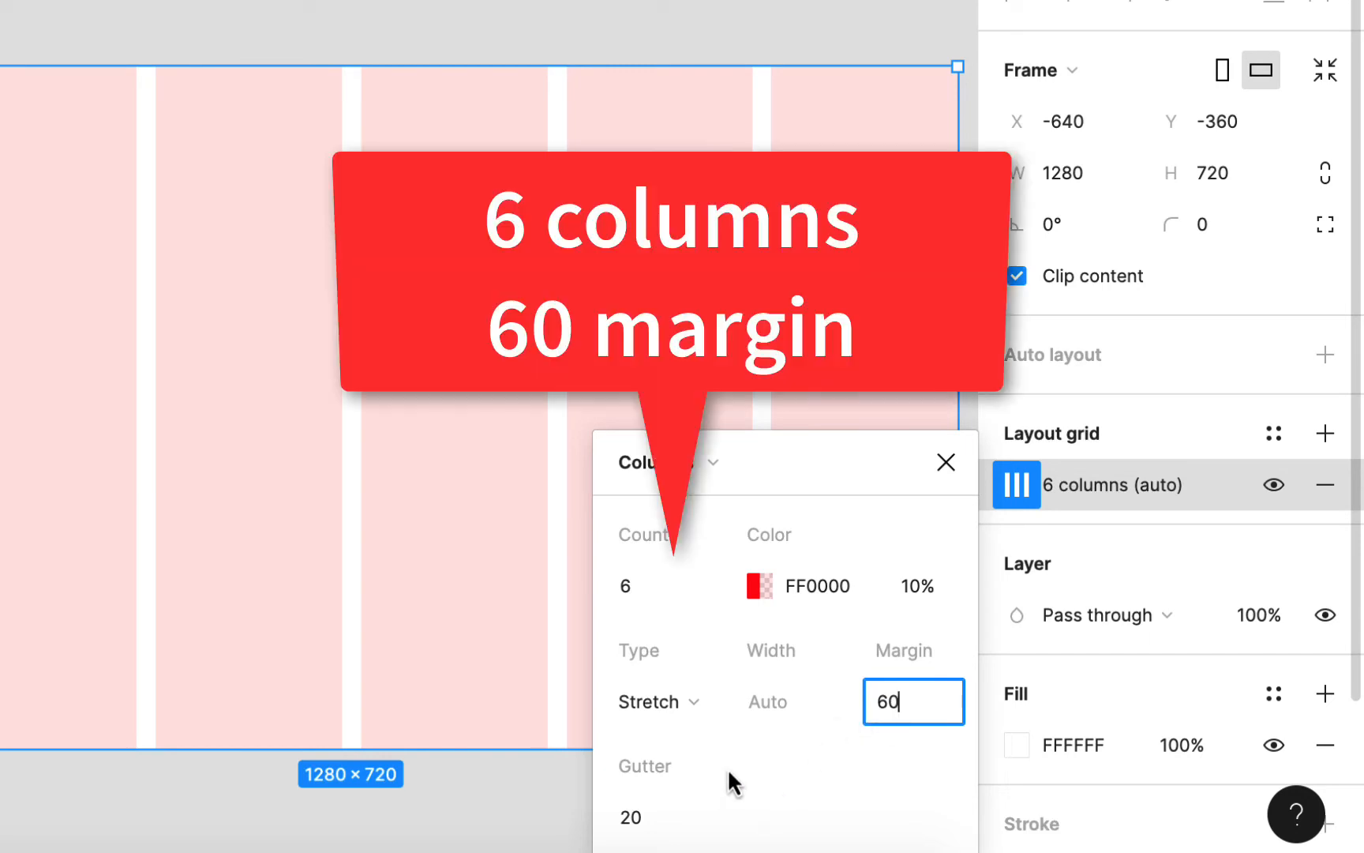
{"action": "key", "text": "Return"}
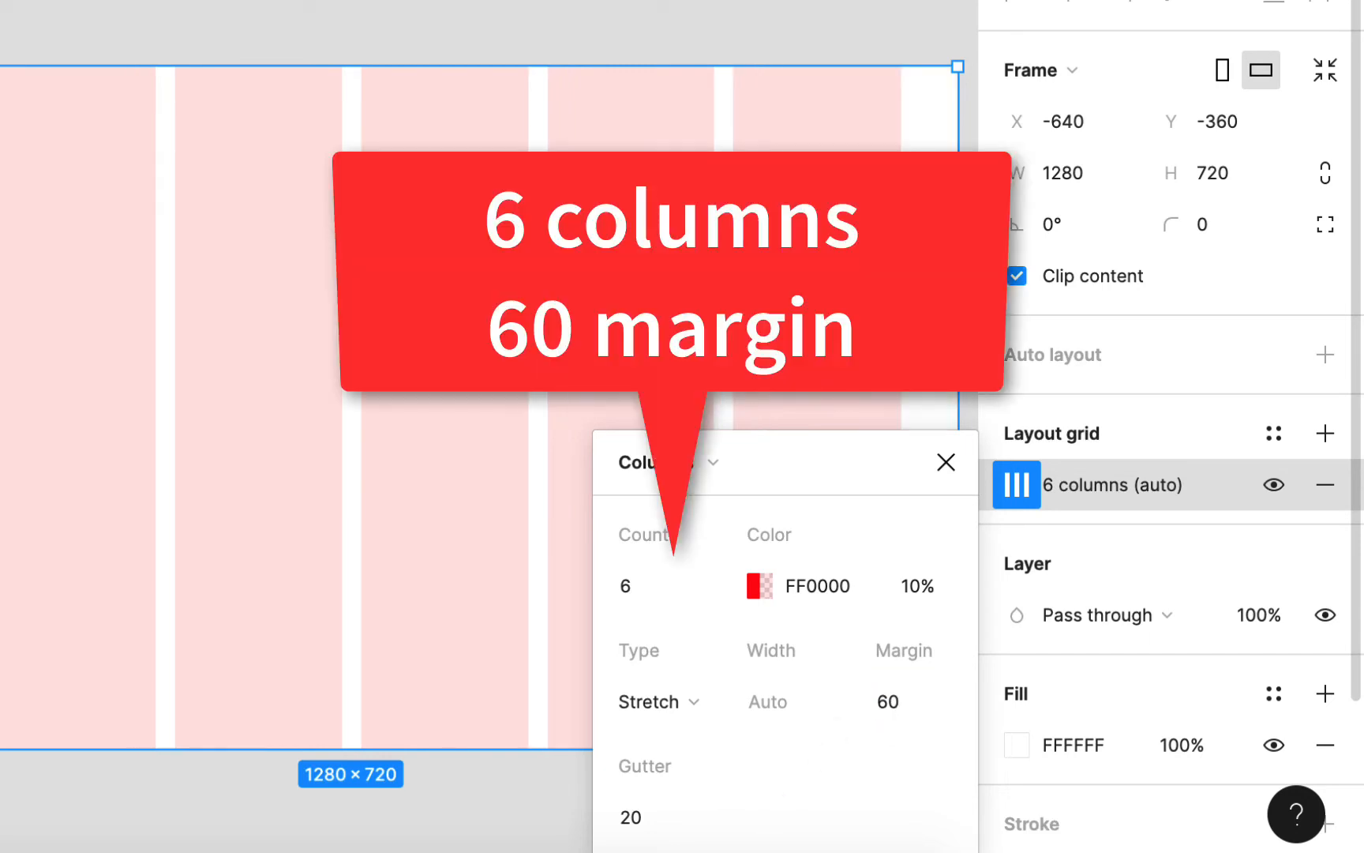
{"action": "left_click", "coordinate": [945, 463]}
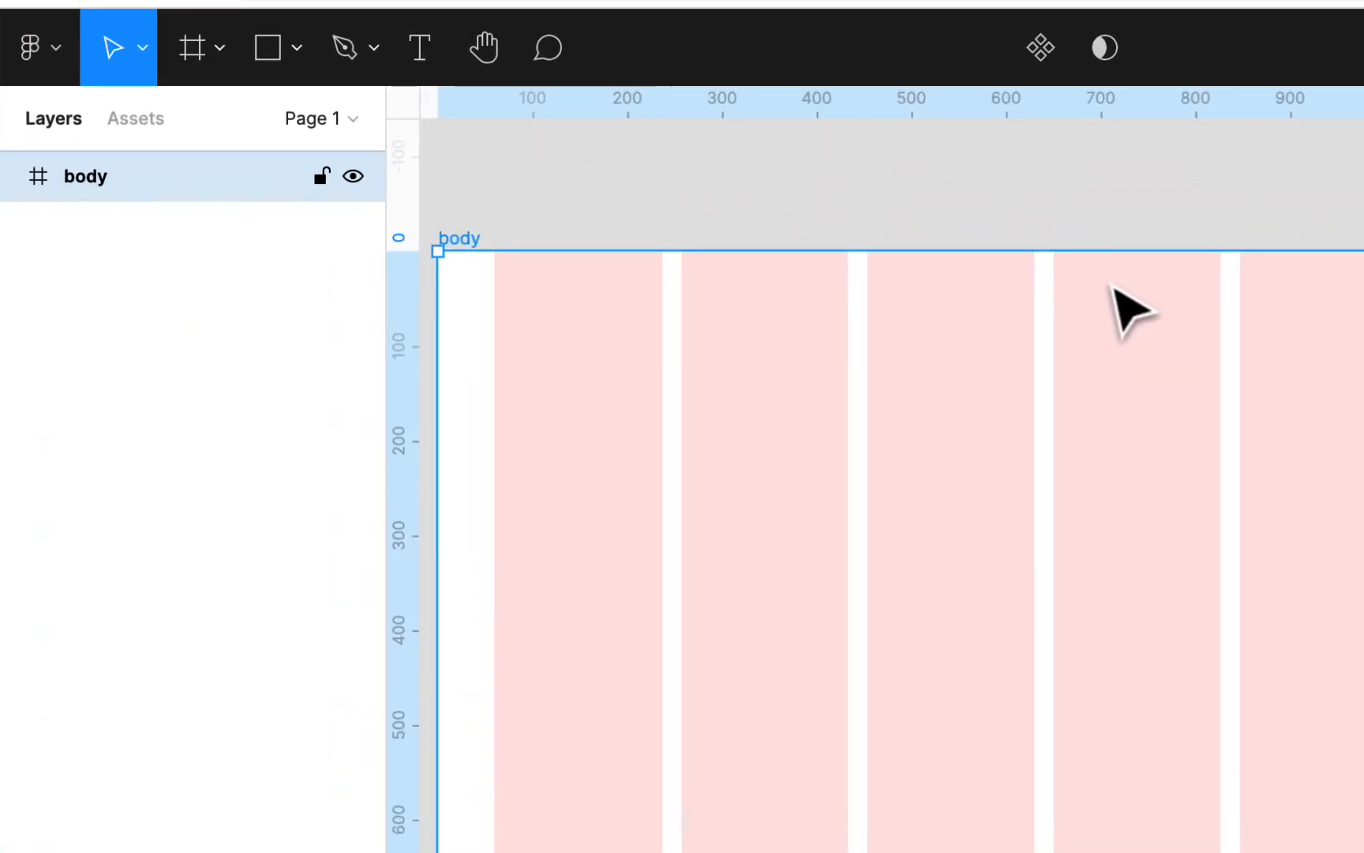
{"action": "key", "text": "ctrl+g"}
{"action": "key", "text": "ctrl+g"}
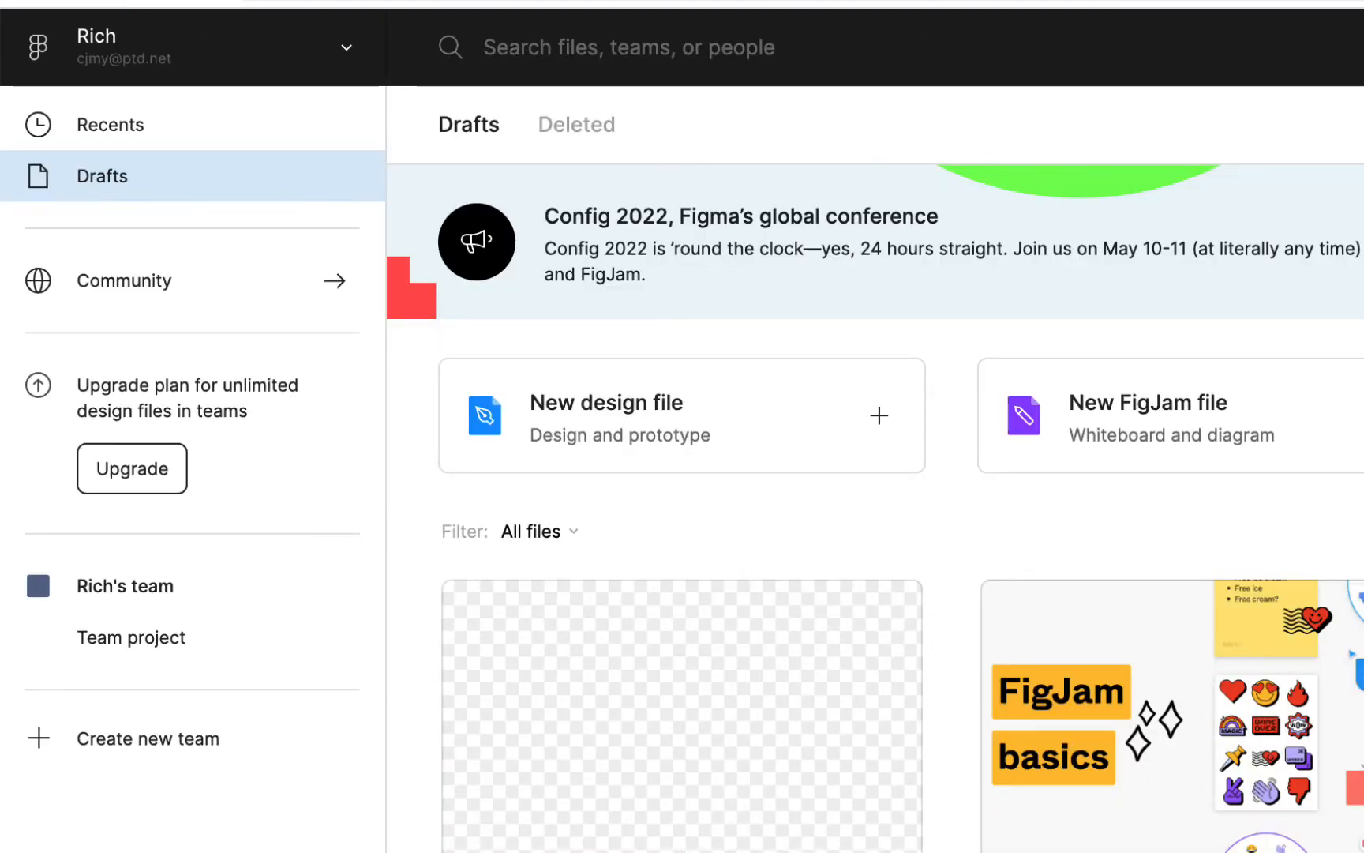
Step: Reopen the untitled draft file and rename it 16-wells-web
{"action": "scroll", "coordinate": [628, 640], "scroll_direction": "down", "scroll_amount": 3}
{"action": "double_click", "coordinate": [628, 519]}
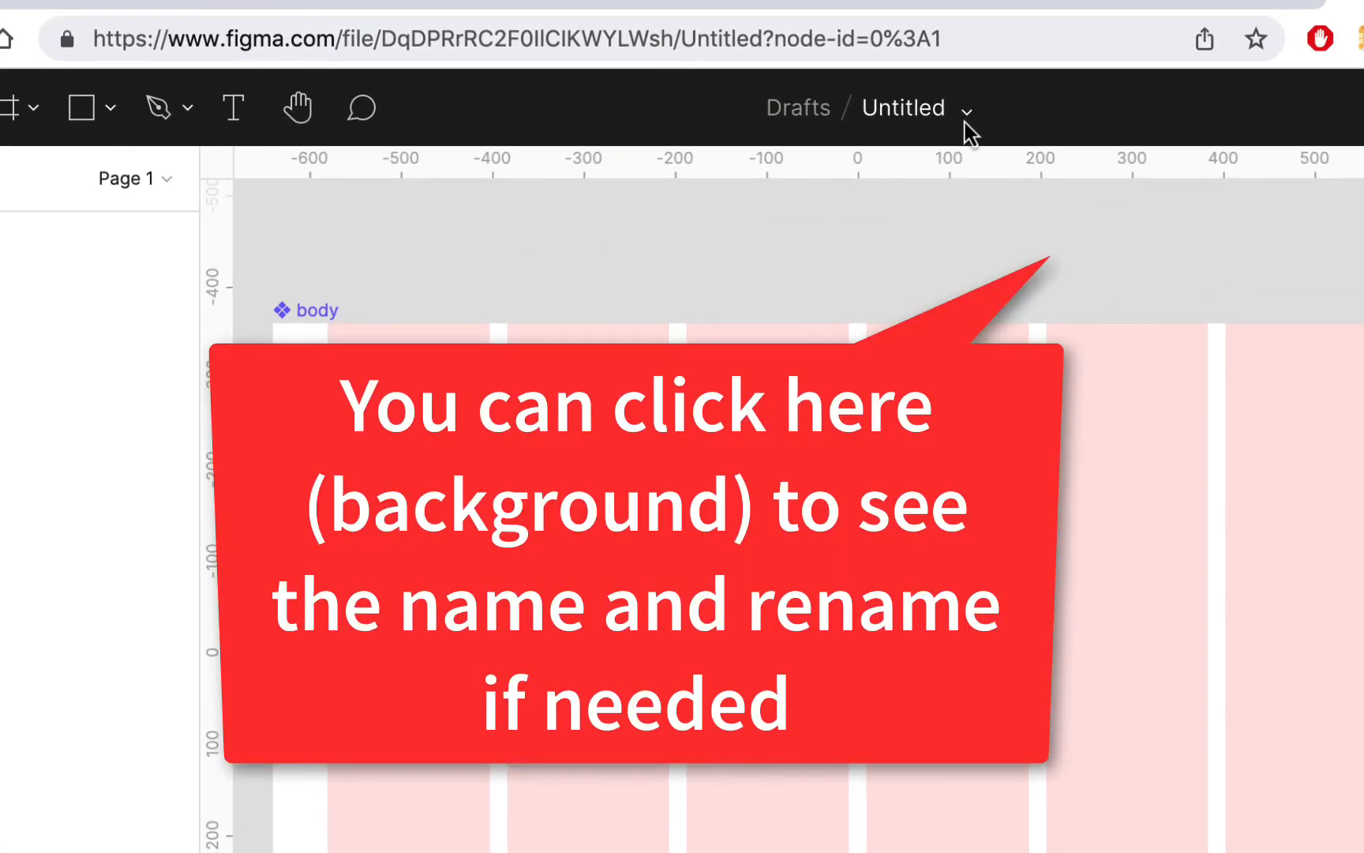
{"action": "left_click", "coordinate": [966, 112]}
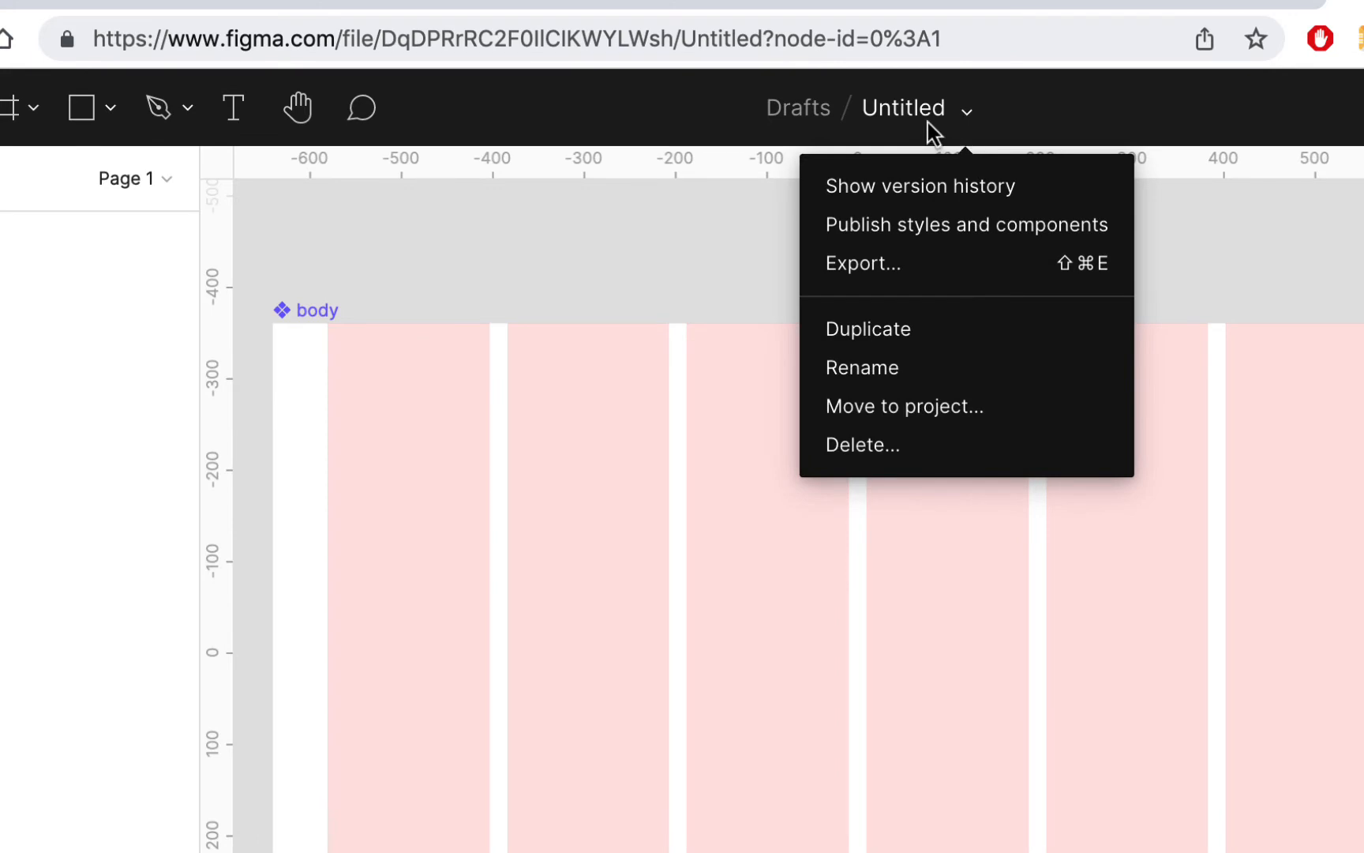
{"action": "double_click", "coordinate": [919, 108]}
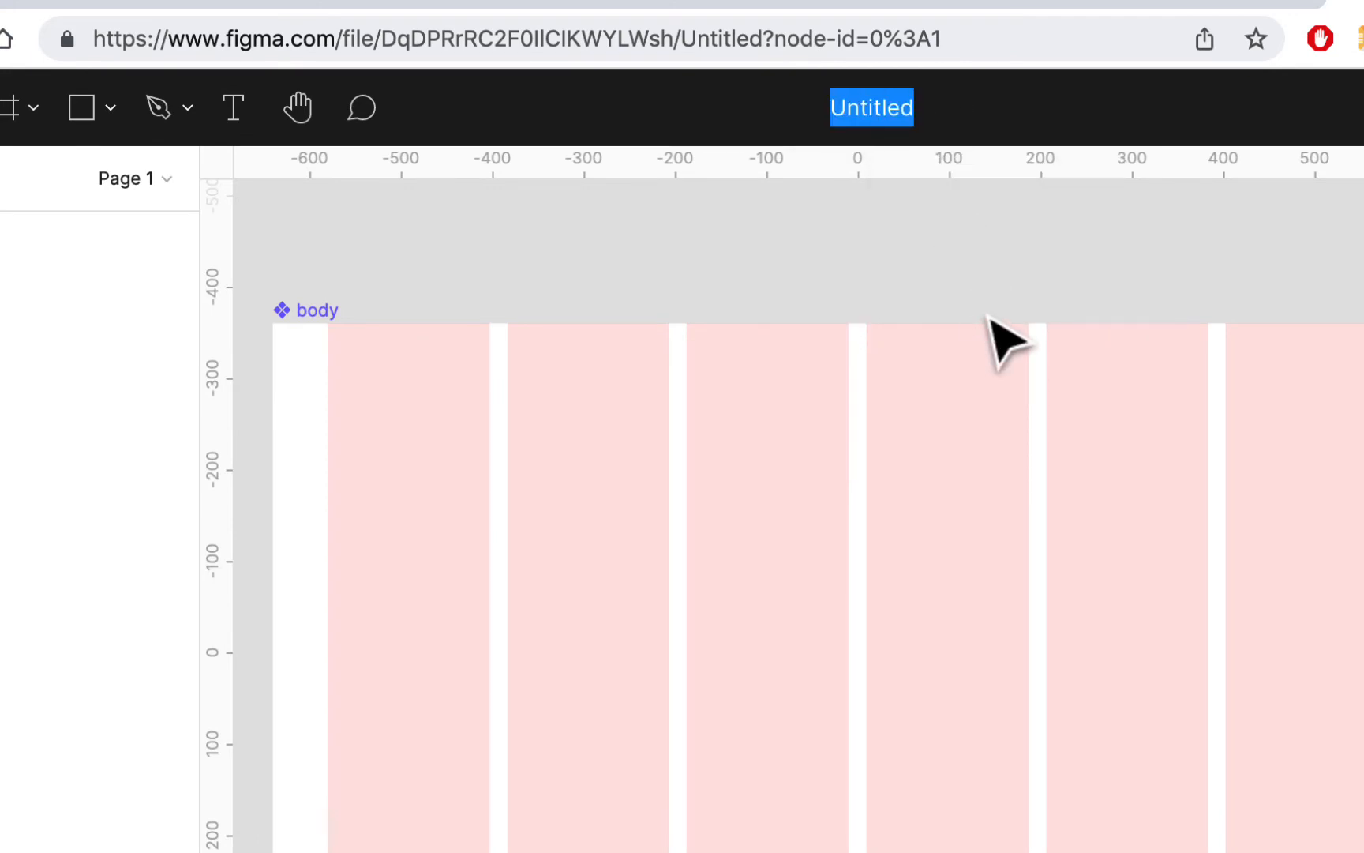
{"action": "type", "text": "16"}
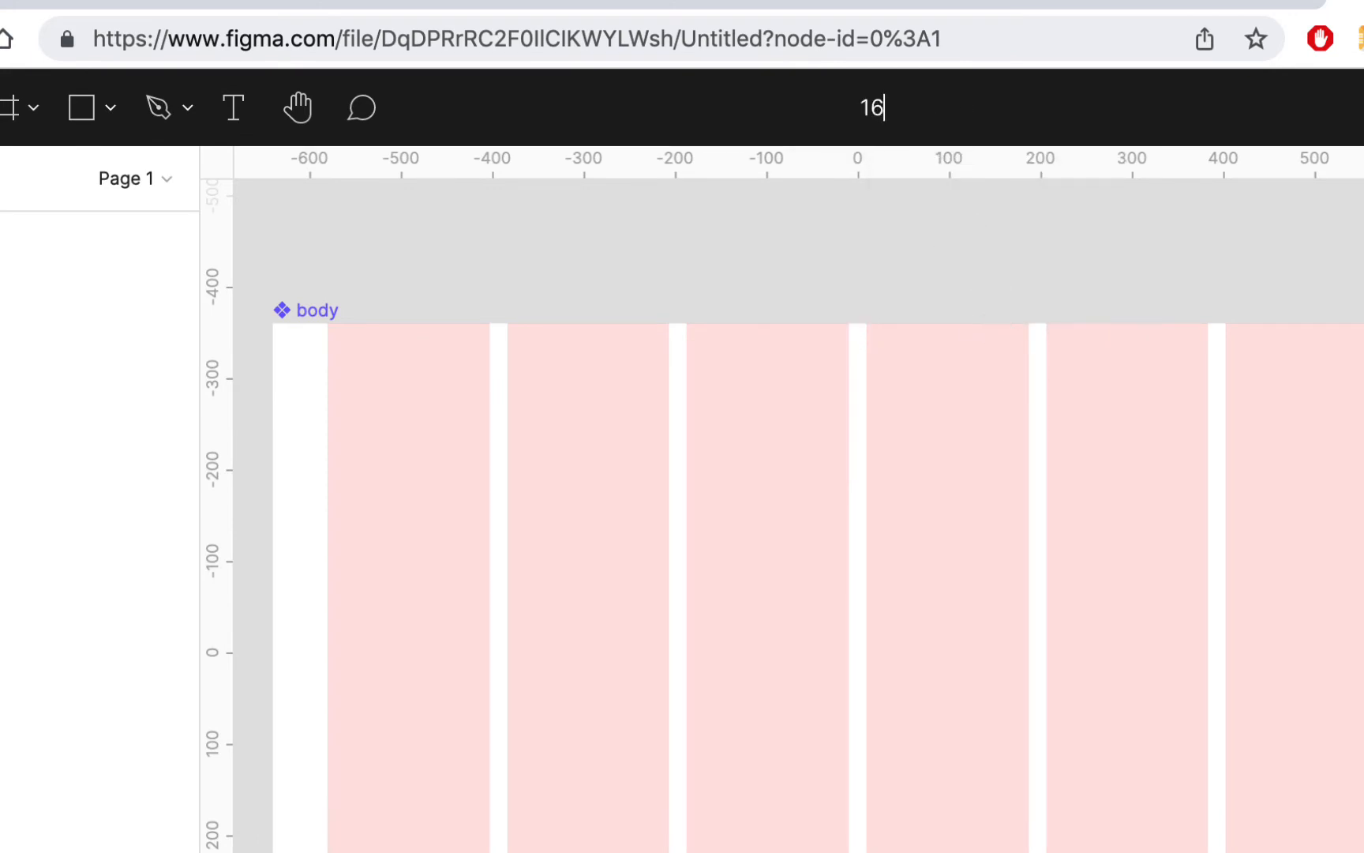
{"action": "type", "text": "-wells"}
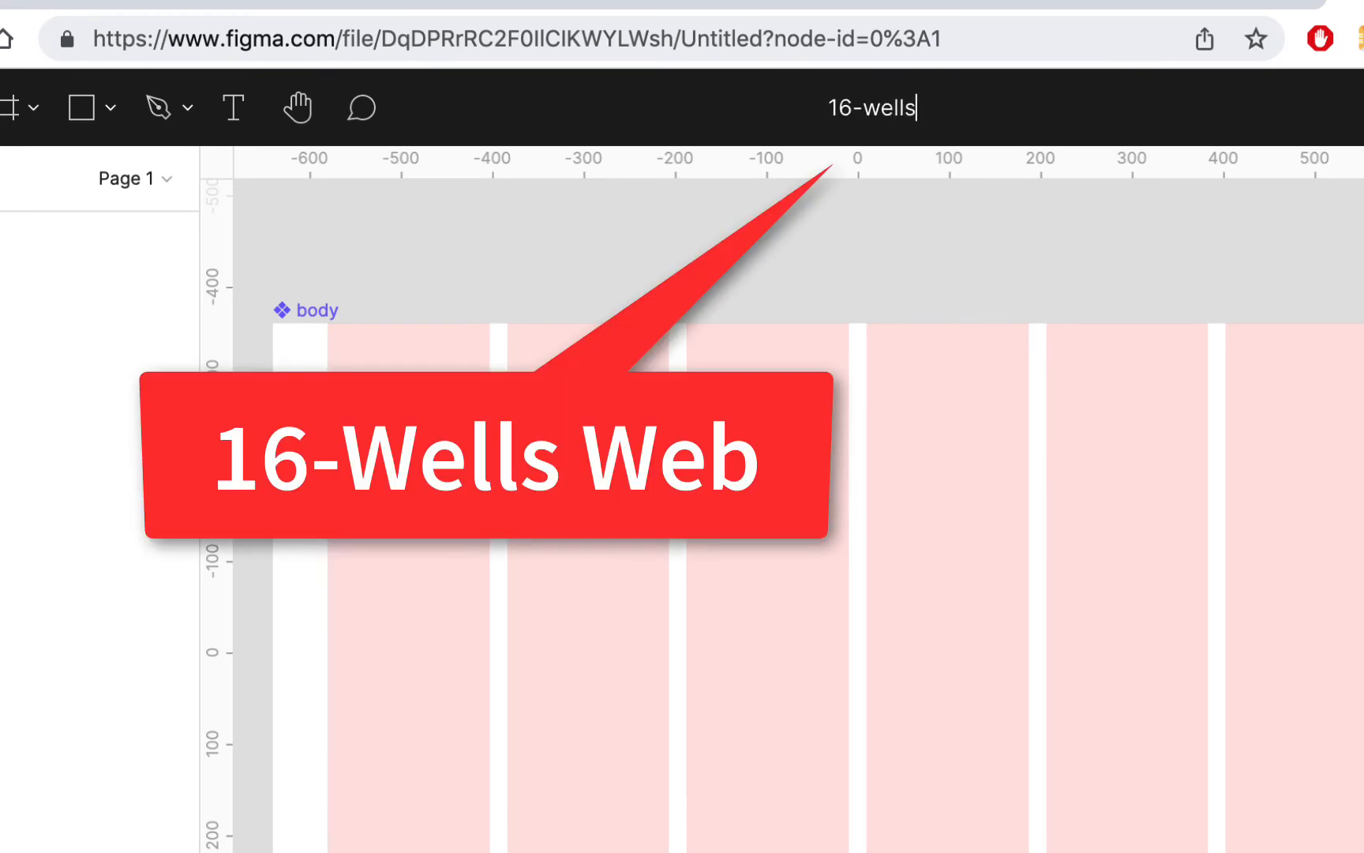
{"action": "type", "text": "-web"}
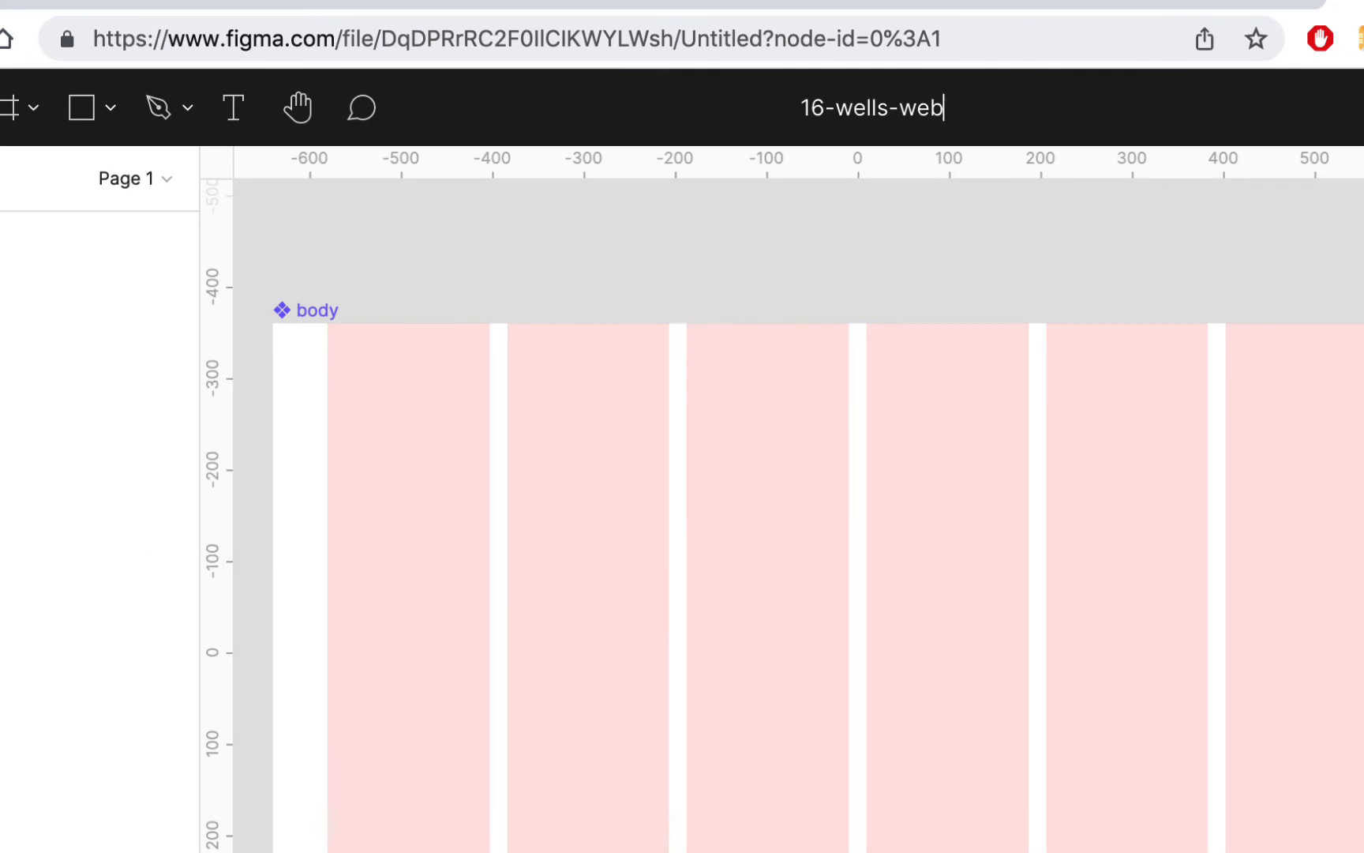
{"action": "key", "text": "Return"}
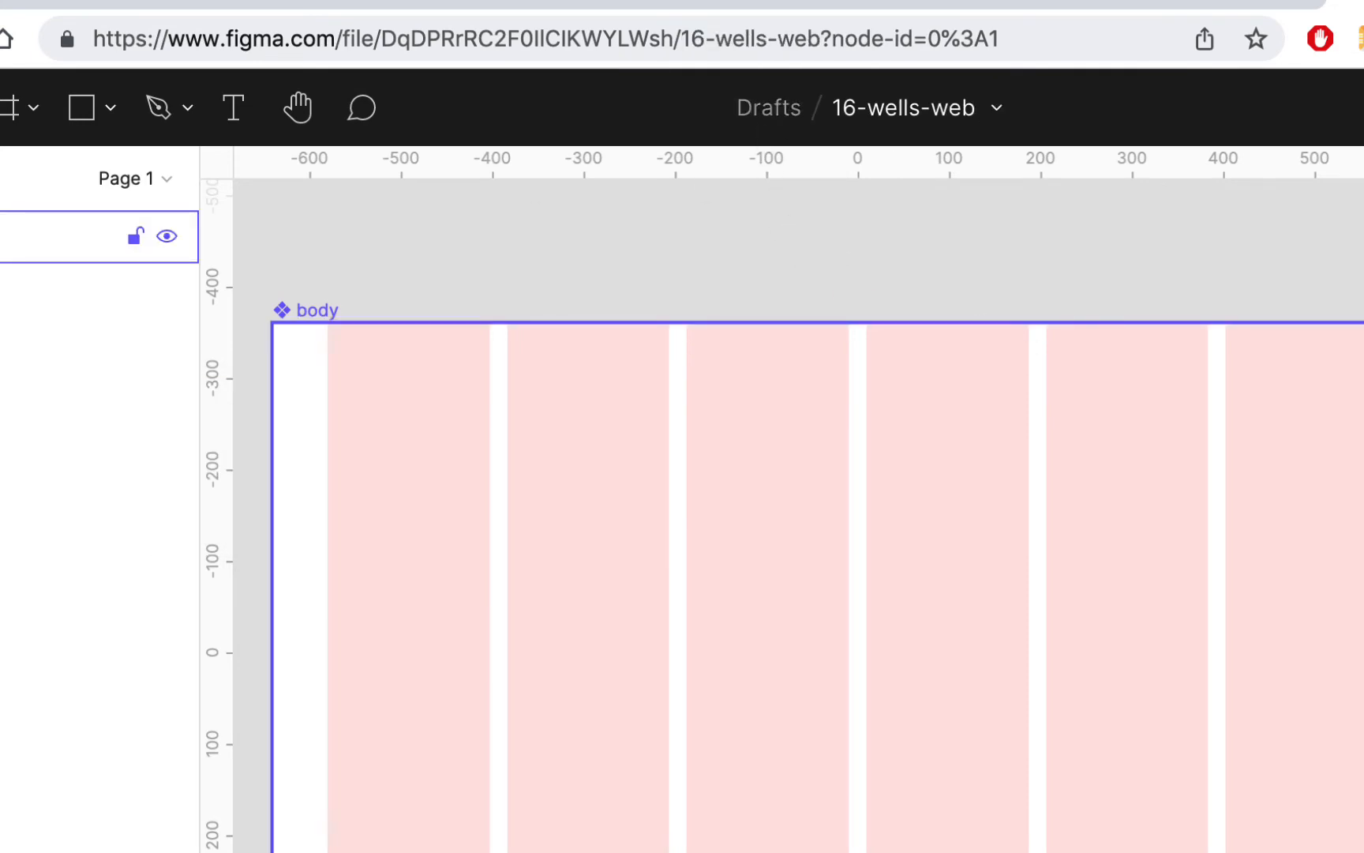
Step: Delete the body component and create a new iMac desktop frame of 1280 × 720 in its place
{"action": "left_click", "coordinate": [317, 310]}
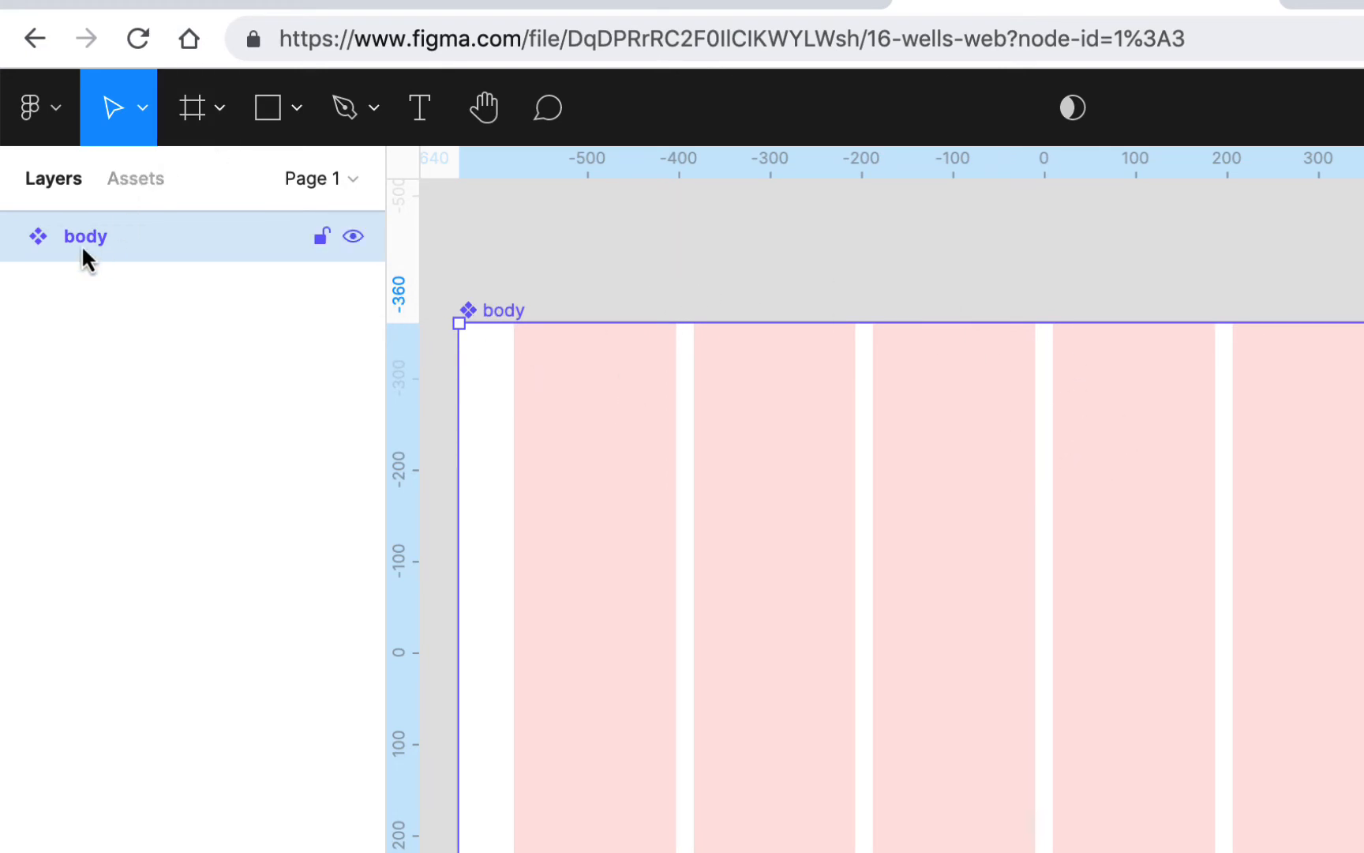
{"action": "key", "text": "Delete"}
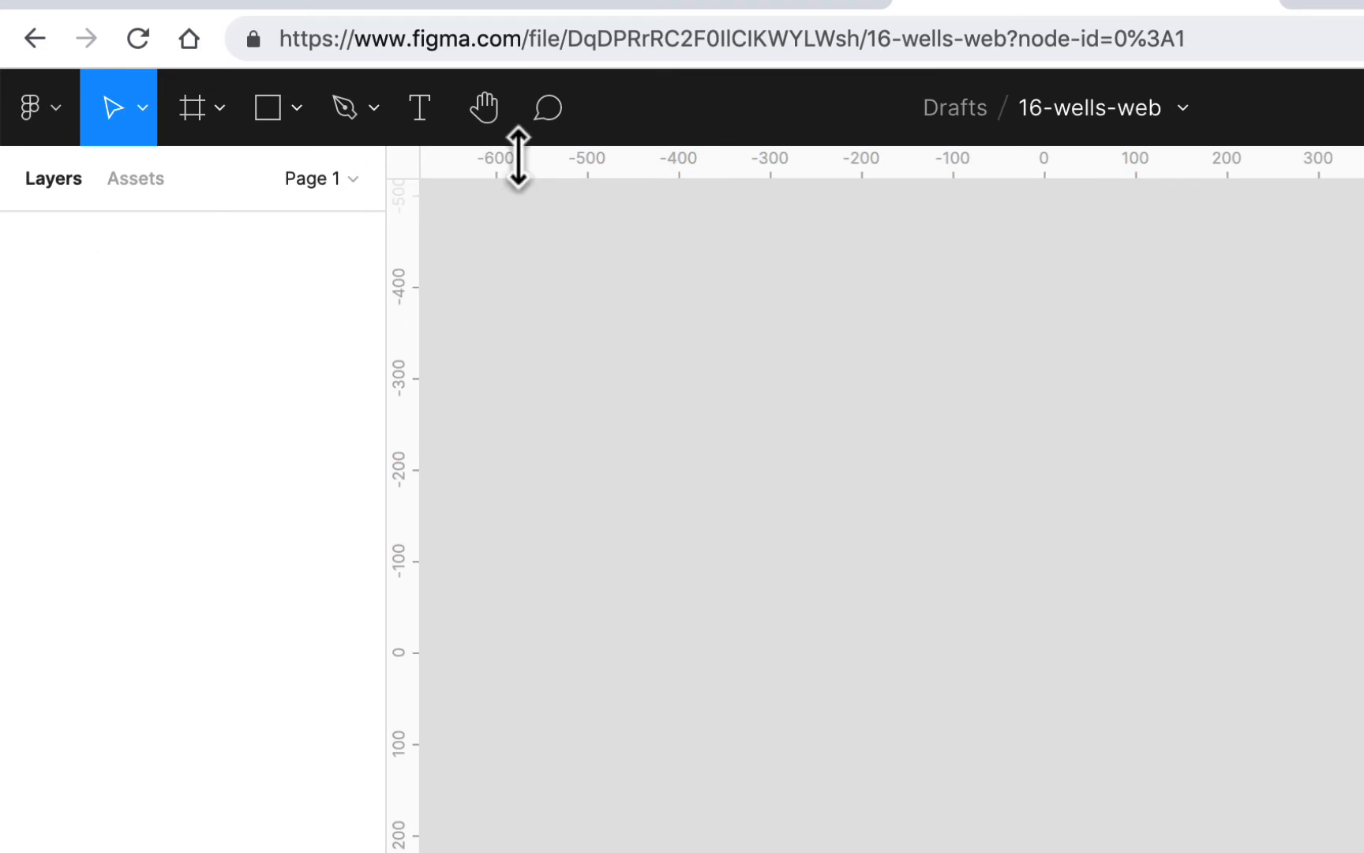
{"action": "left_click", "coordinate": [221, 118]}
{"action": "left_click", "coordinate": [204, 189]}
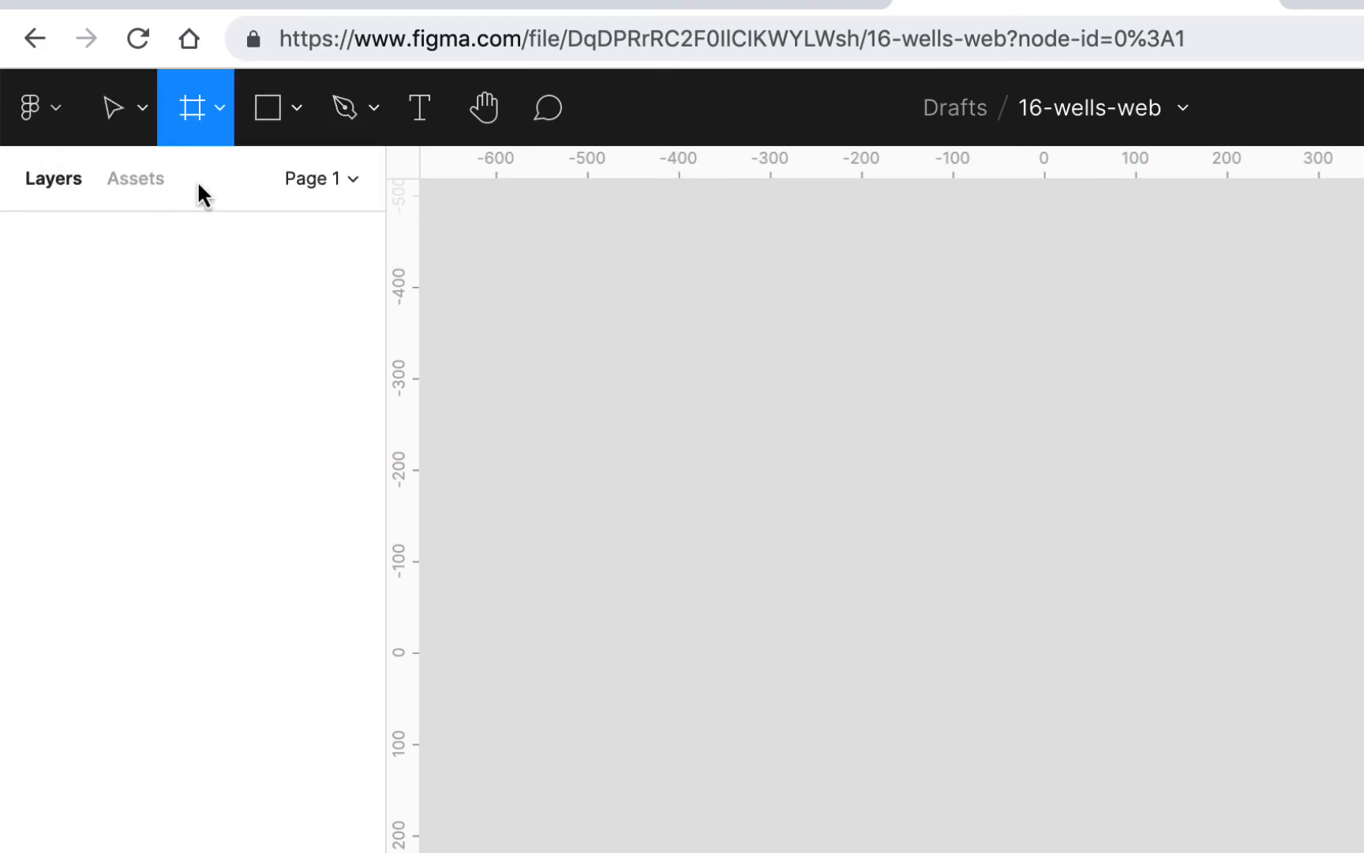
{"action": "left_click", "coordinate": [220, 109]}
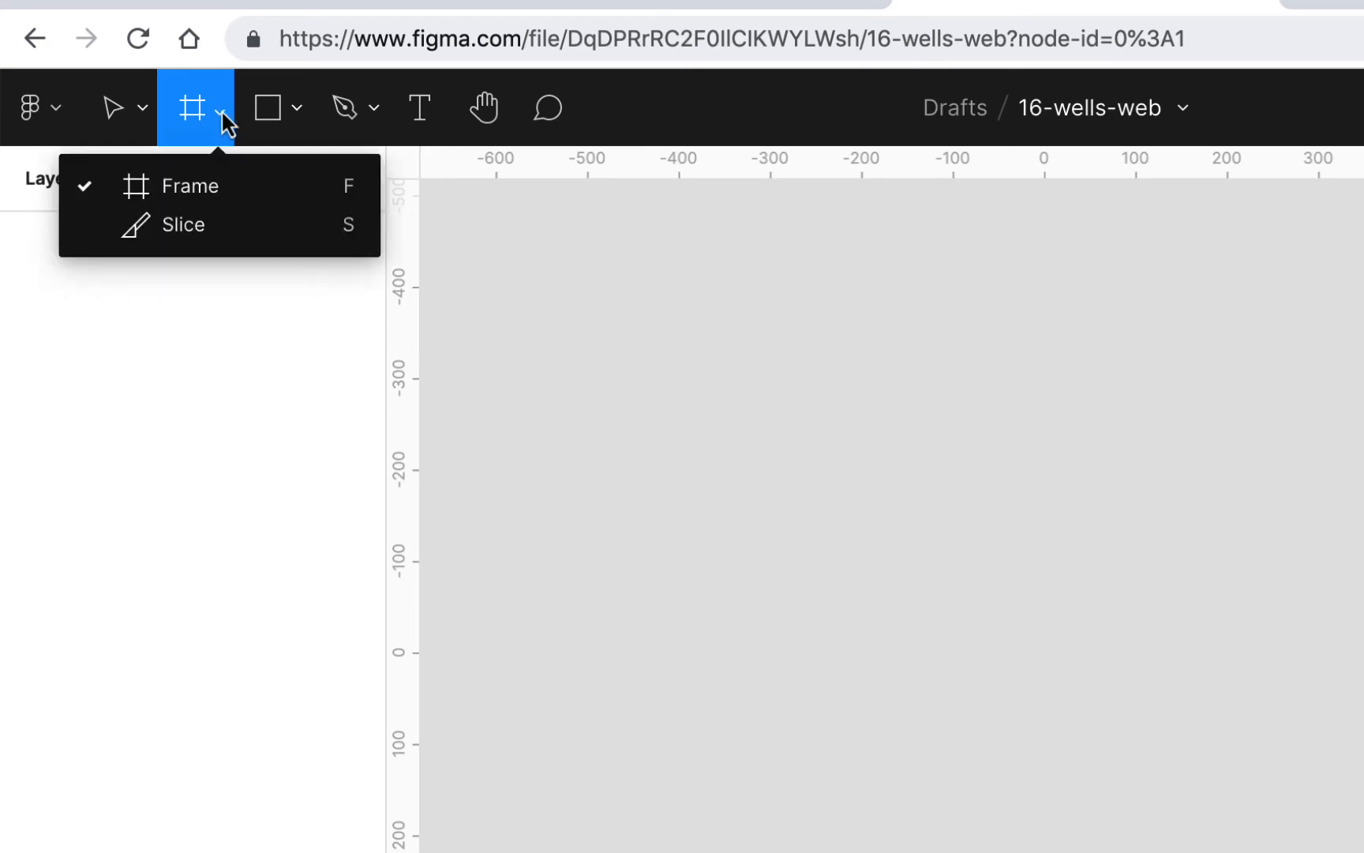
{"action": "left_click", "coordinate": [348, 260]}
{"action": "left_click", "coordinate": [914, 395]}
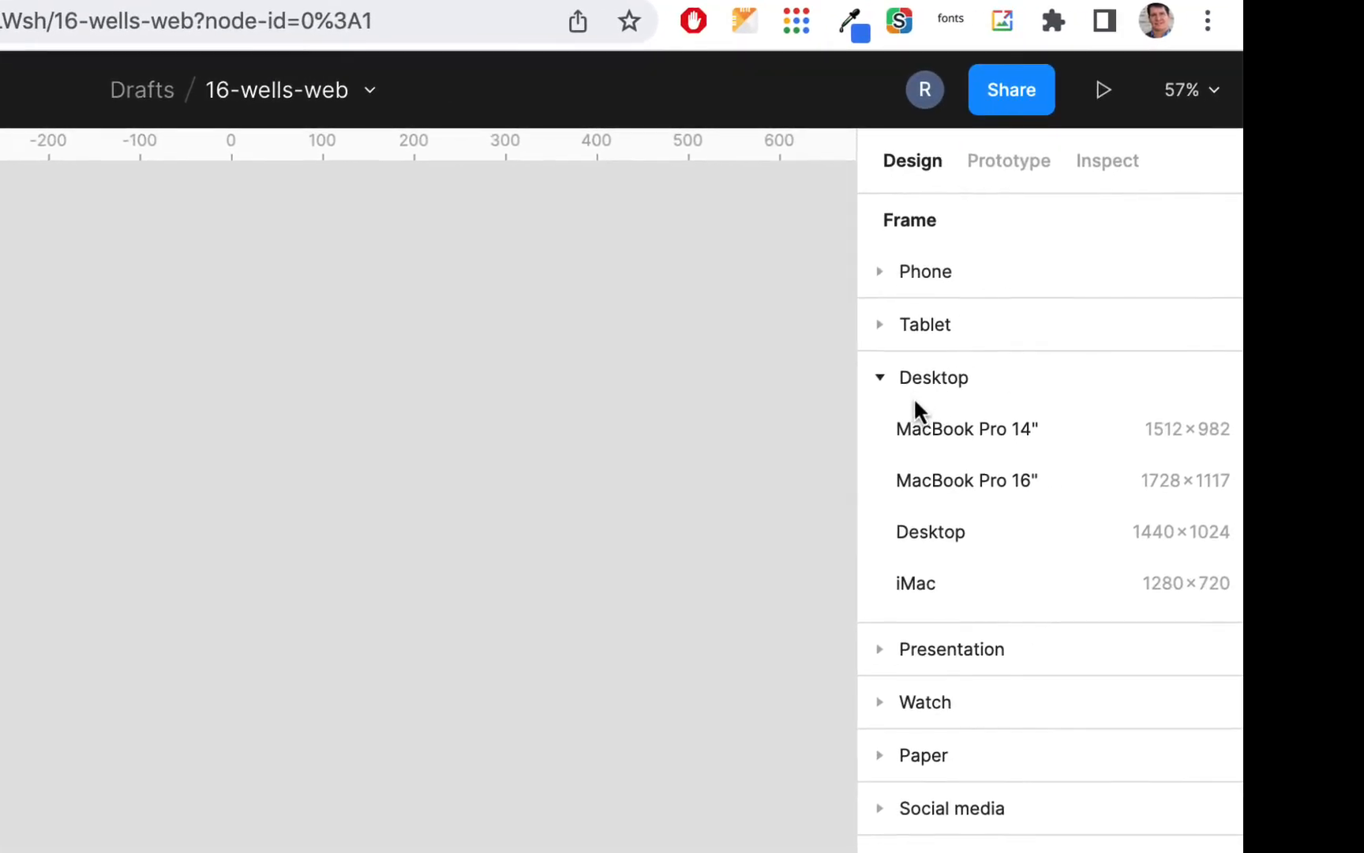
{"action": "left_click", "coordinate": [937, 584]}
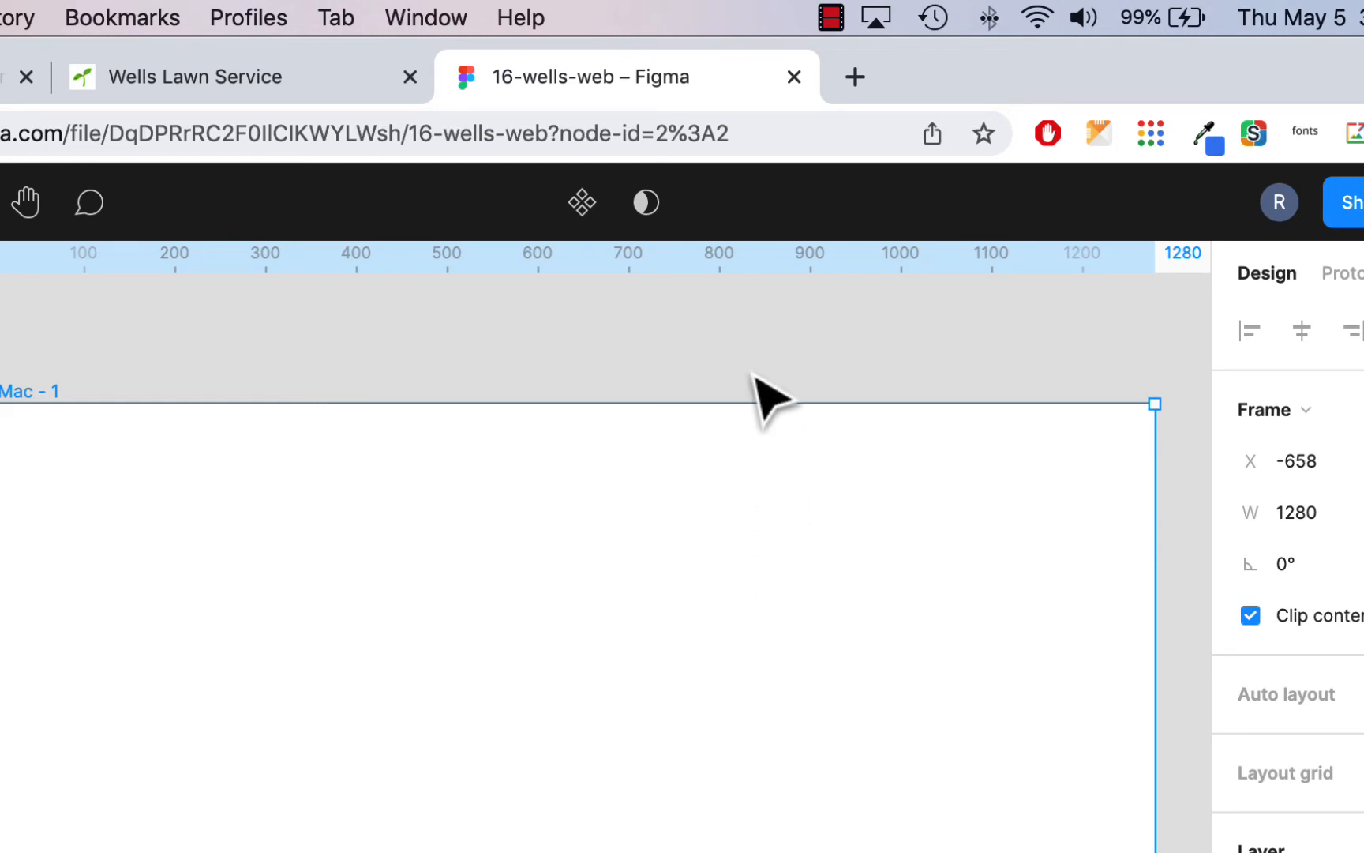
Step: Rename the new iMac frame as body and deselect it
{"action": "double_click", "coordinate": [0, 332]}
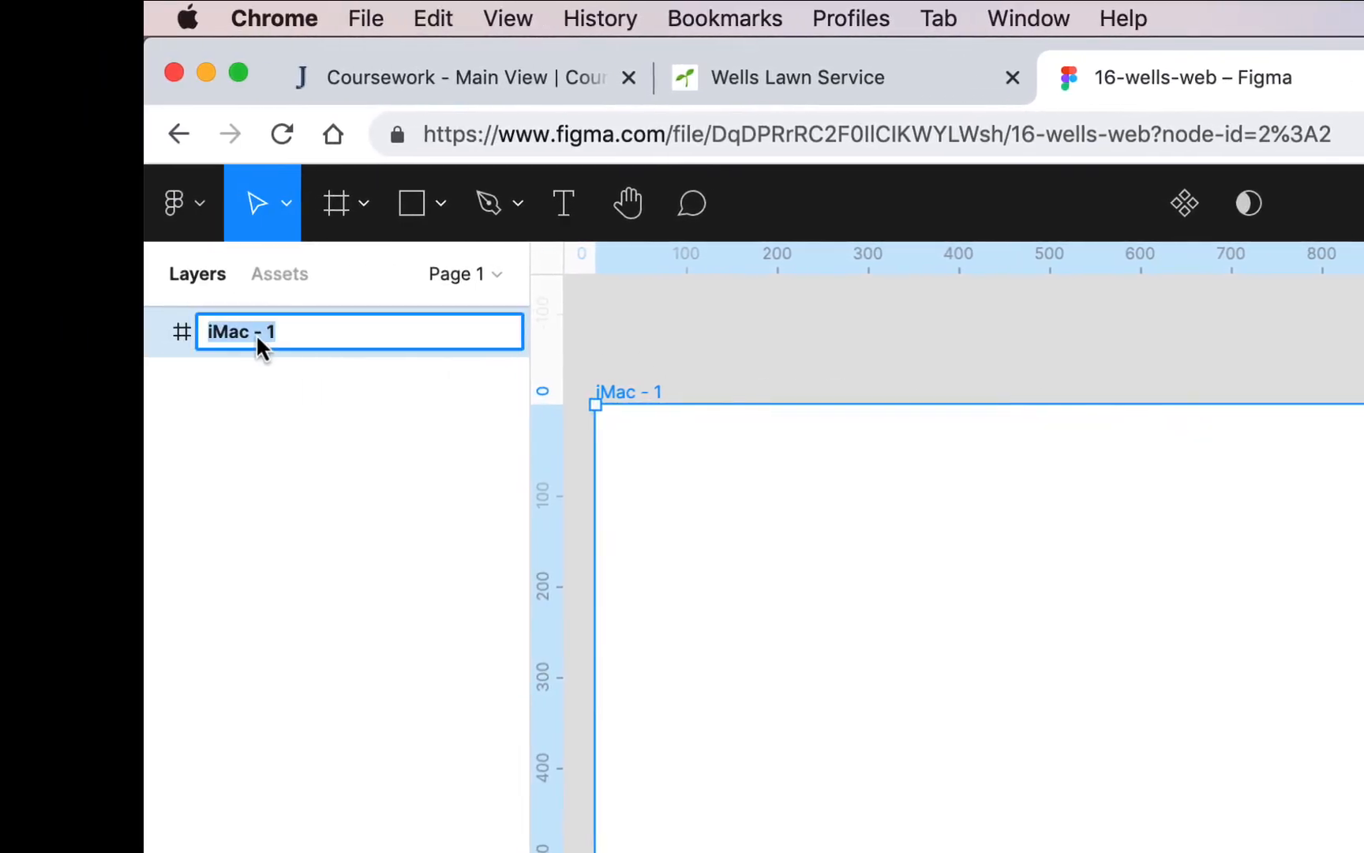
{"action": "type", "text": "body"}
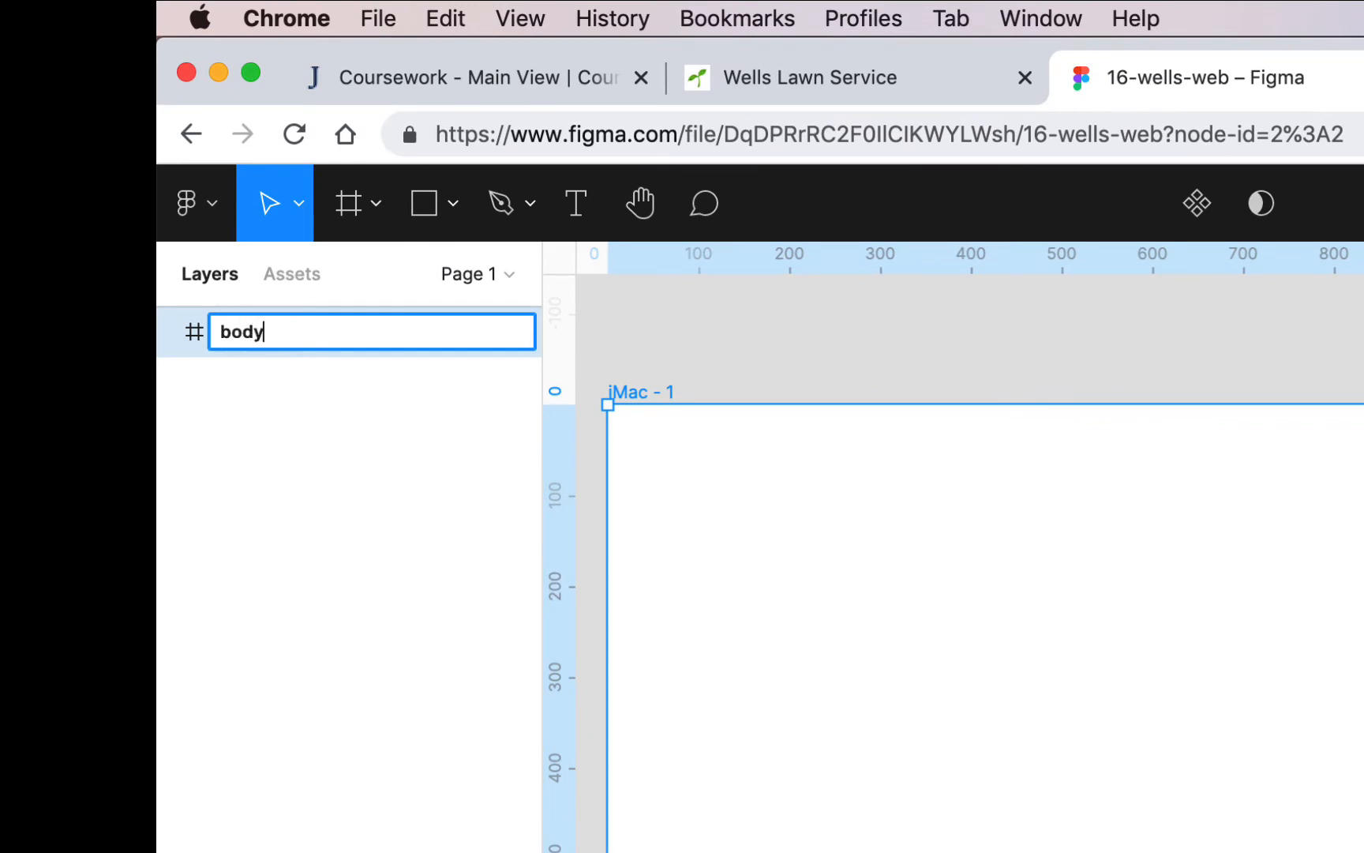
{"action": "key", "text": "Return"}
{"action": "left_click", "coordinate": [914, 366]}
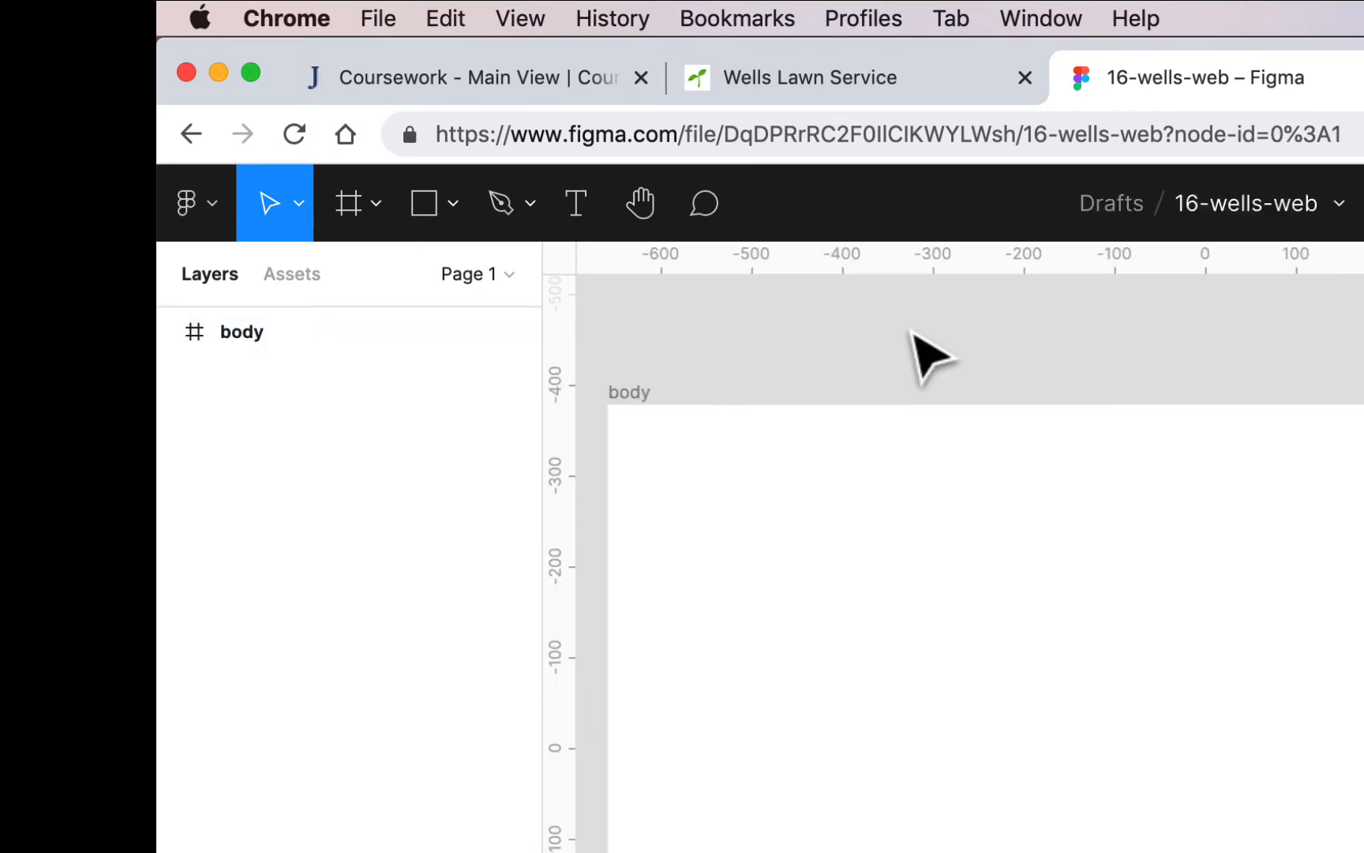
Step: Place a horizontal ruler guide across the body frame at 160 px
{"action": "left_click_drag", "start_coordinate": [980, 258], "coordinate": [1012, 553]}
{"action": "key", "text": "super+plus"}
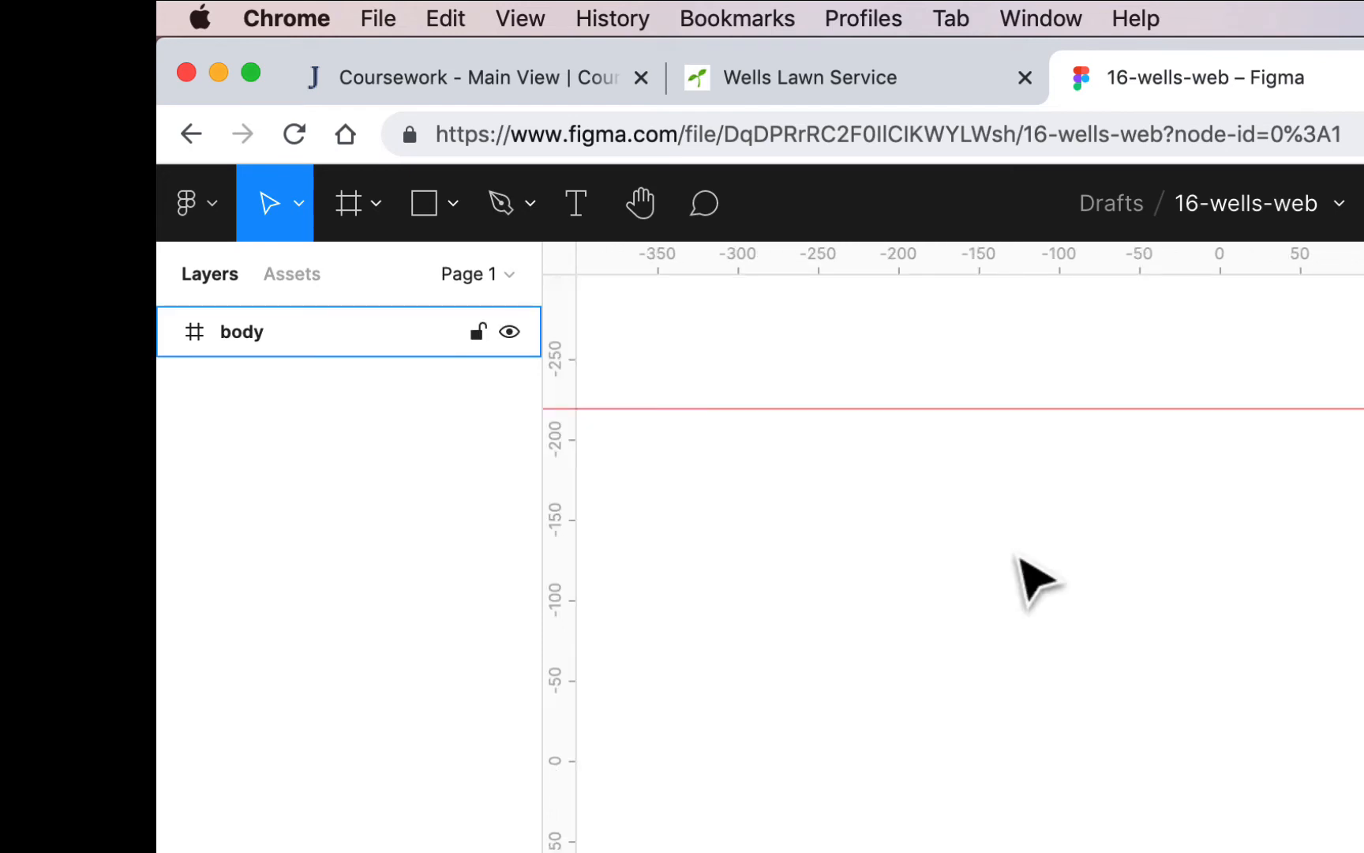
{"action": "left_click_drag", "start_coordinate": [989, 402], "coordinate": [990, 410]}
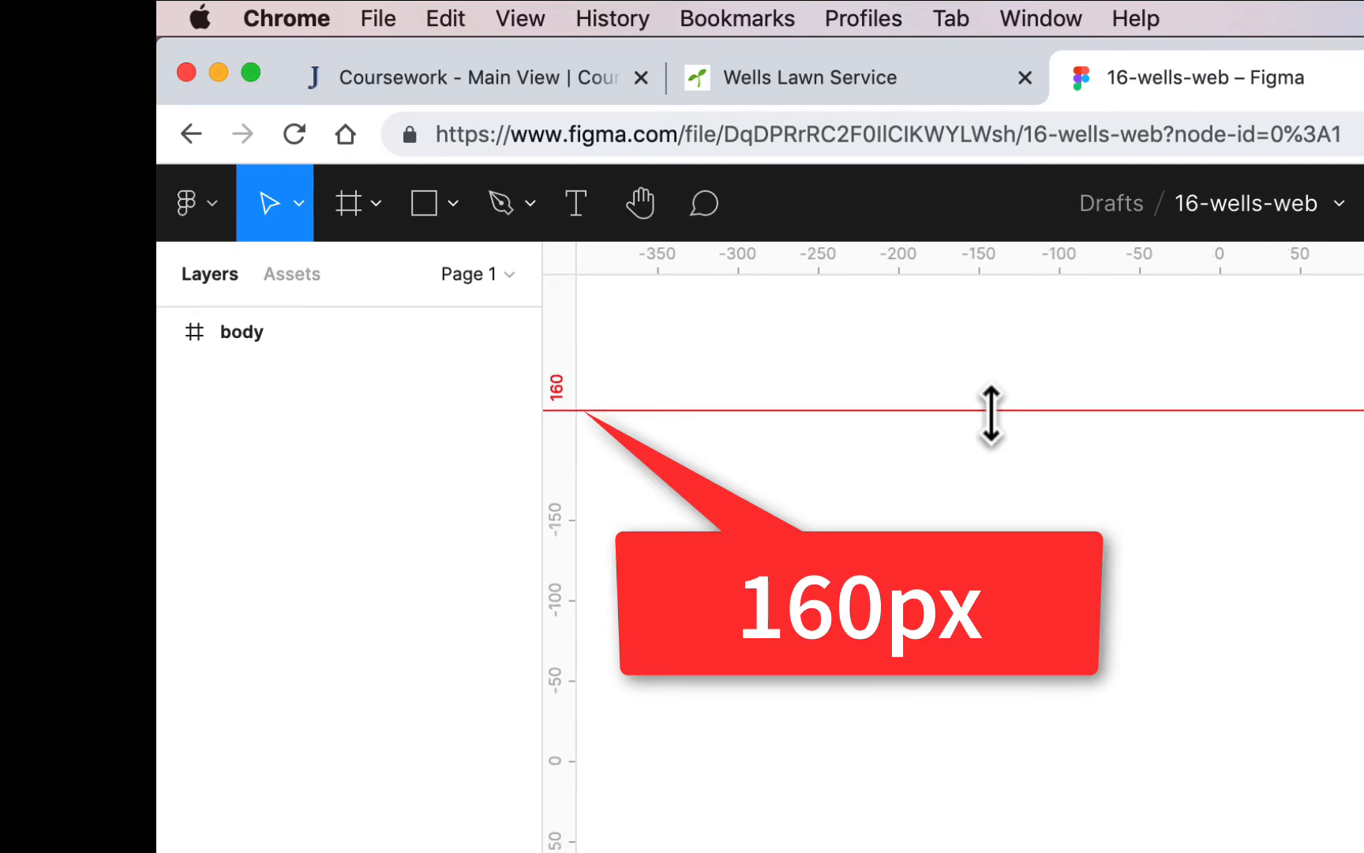
Step: Place a second horizontal ruler guide across the body frame, about 60 px below the first one
{"action": "left_click_drag", "start_coordinate": [1017, 260], "coordinate": [1030, 510]}
{"action": "key", "text": "super+minus"}
{"action": "key", "text": "super+minus"}
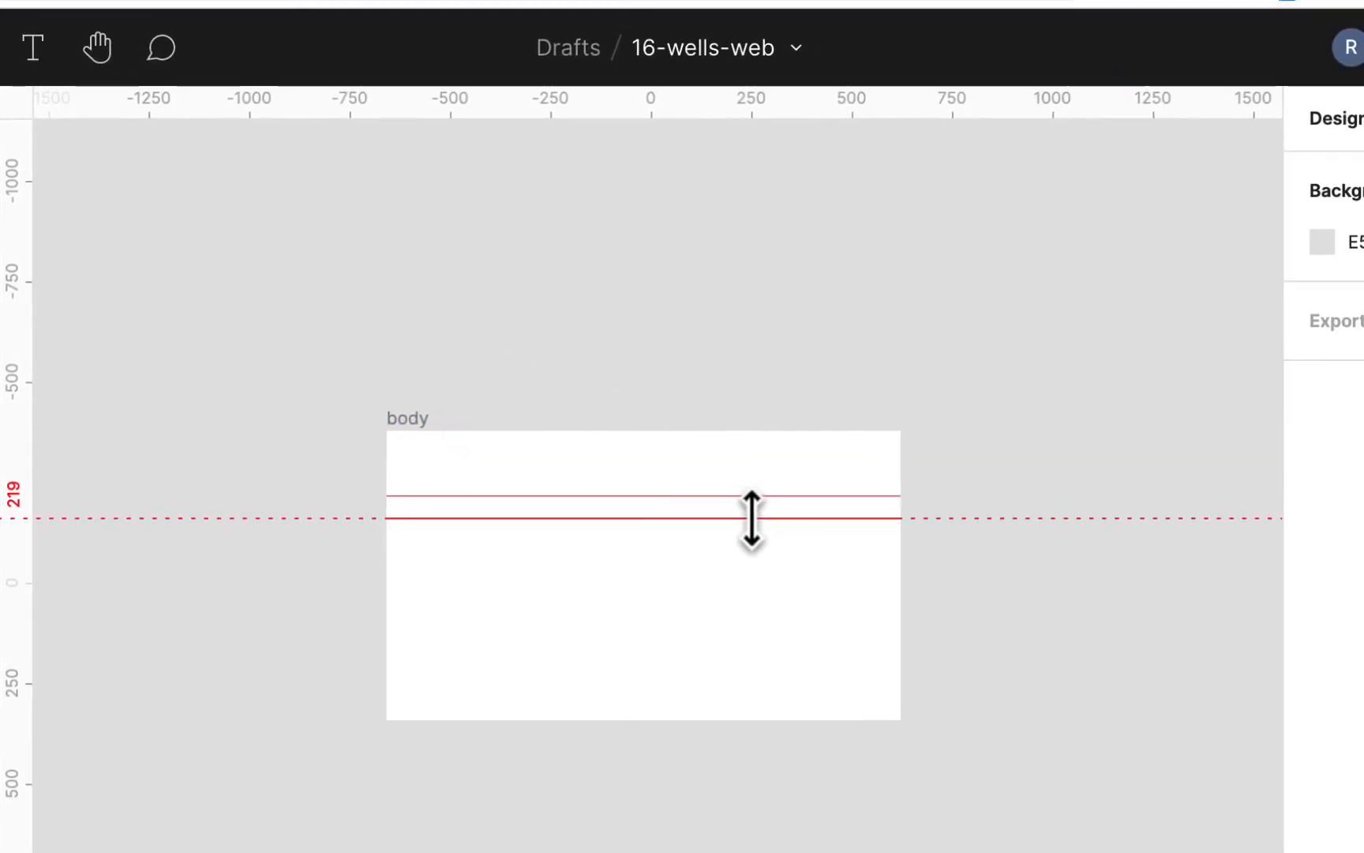
{"action": "scroll", "coordinate": [1298, 673], "scroll_direction": "up", "scroll_amount": 5}
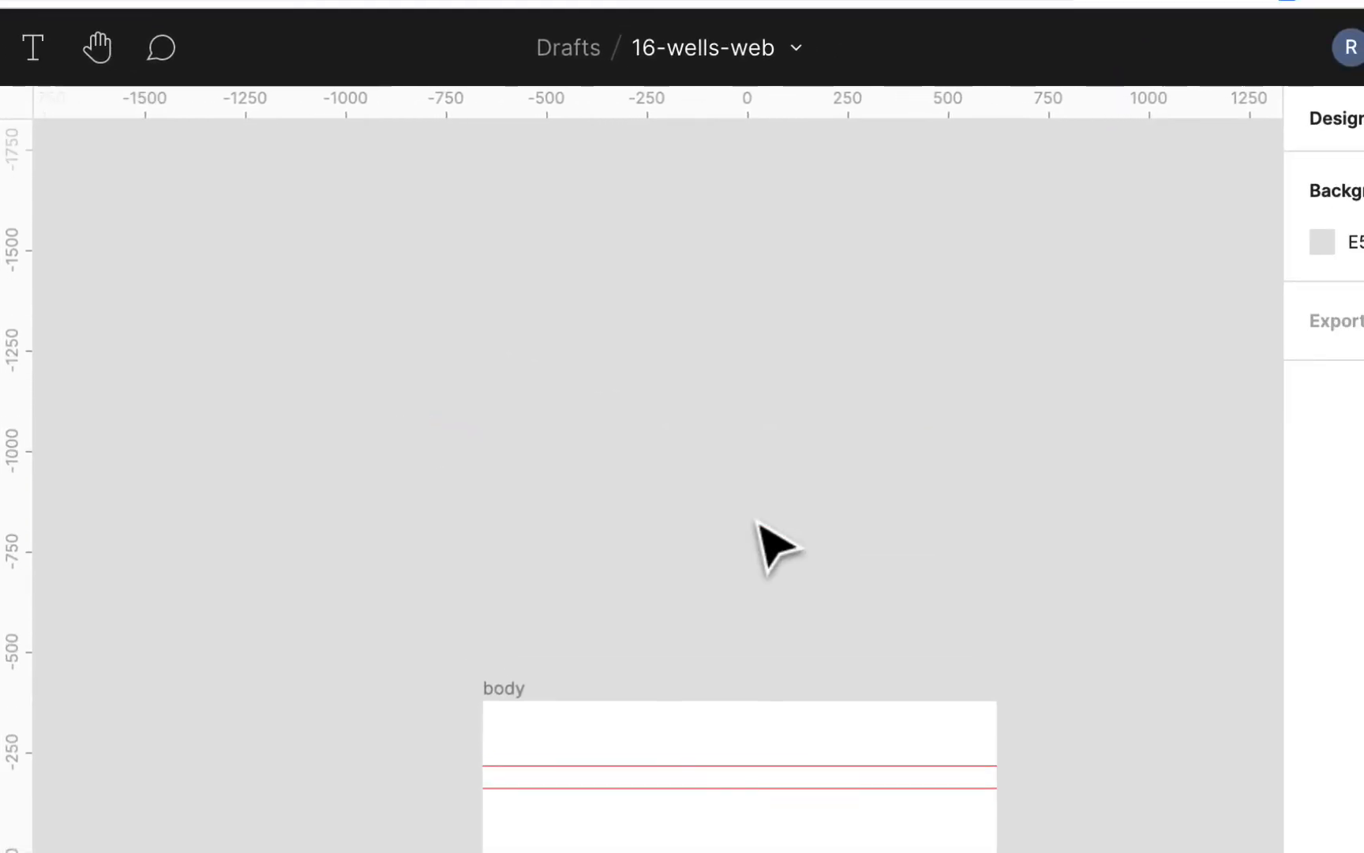
{"action": "scroll", "coordinate": [758, 524], "scroll_direction": "down", "scroll_amount": 10}
{"action": "scroll", "coordinate": [389, 335], "scroll_direction": "up", "scroll_amount": 3}
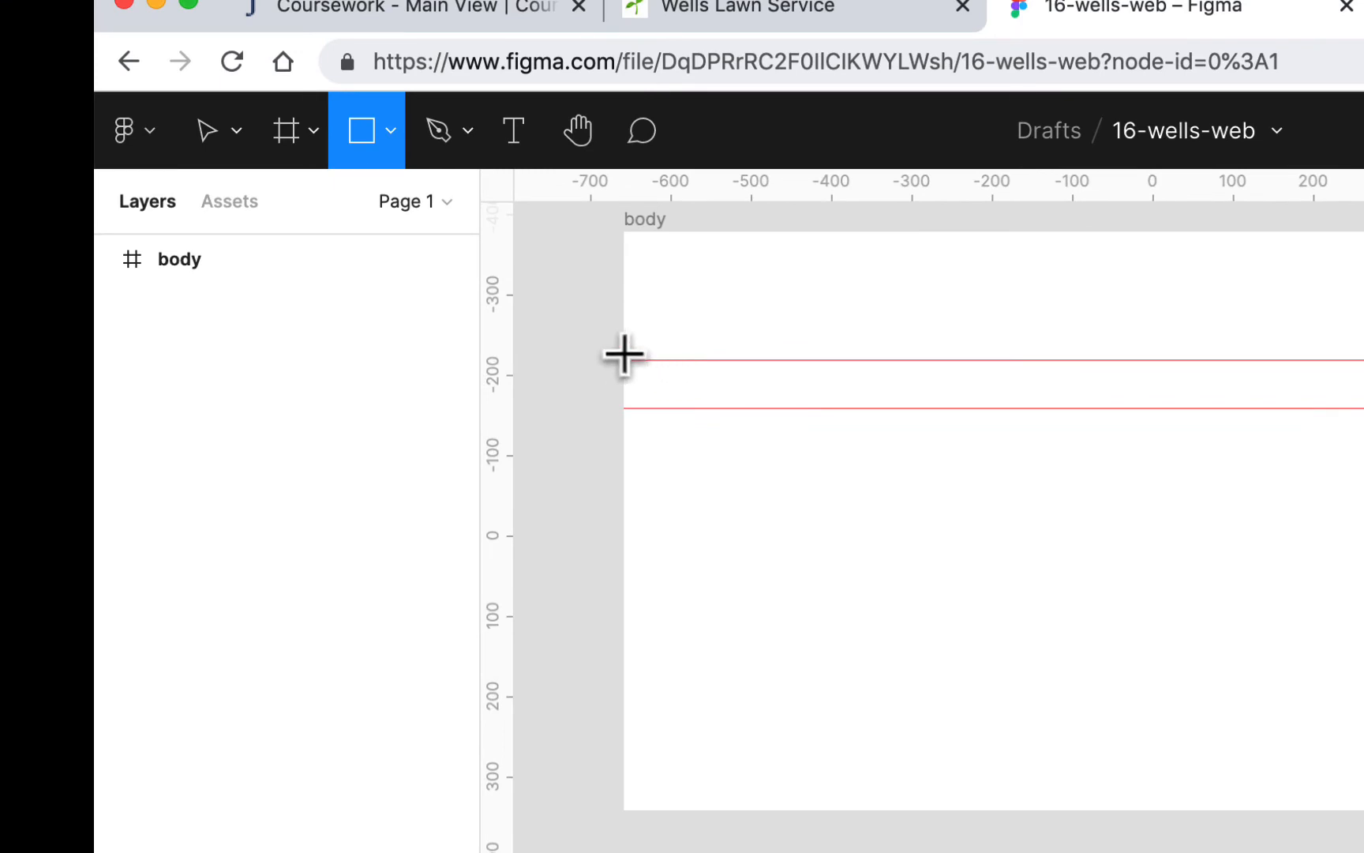
Step: Draw a full-width rectangle between the two guides on the body frame and set its height to 54
{"action": "mouse_move", "coordinate": [623, 359]}
{"action": "left_mouse_down"}
{"action": "mouse_move", "coordinate": [1190, 408]}
{"action": "mouse_move", "coordinate": [1363, 408]}
{"action": "mouse_move", "coordinate": [1363, 390]}
{"action": "mouse_move", "coordinate": [1363, 408]}
{"action": "left_mouse_up"}
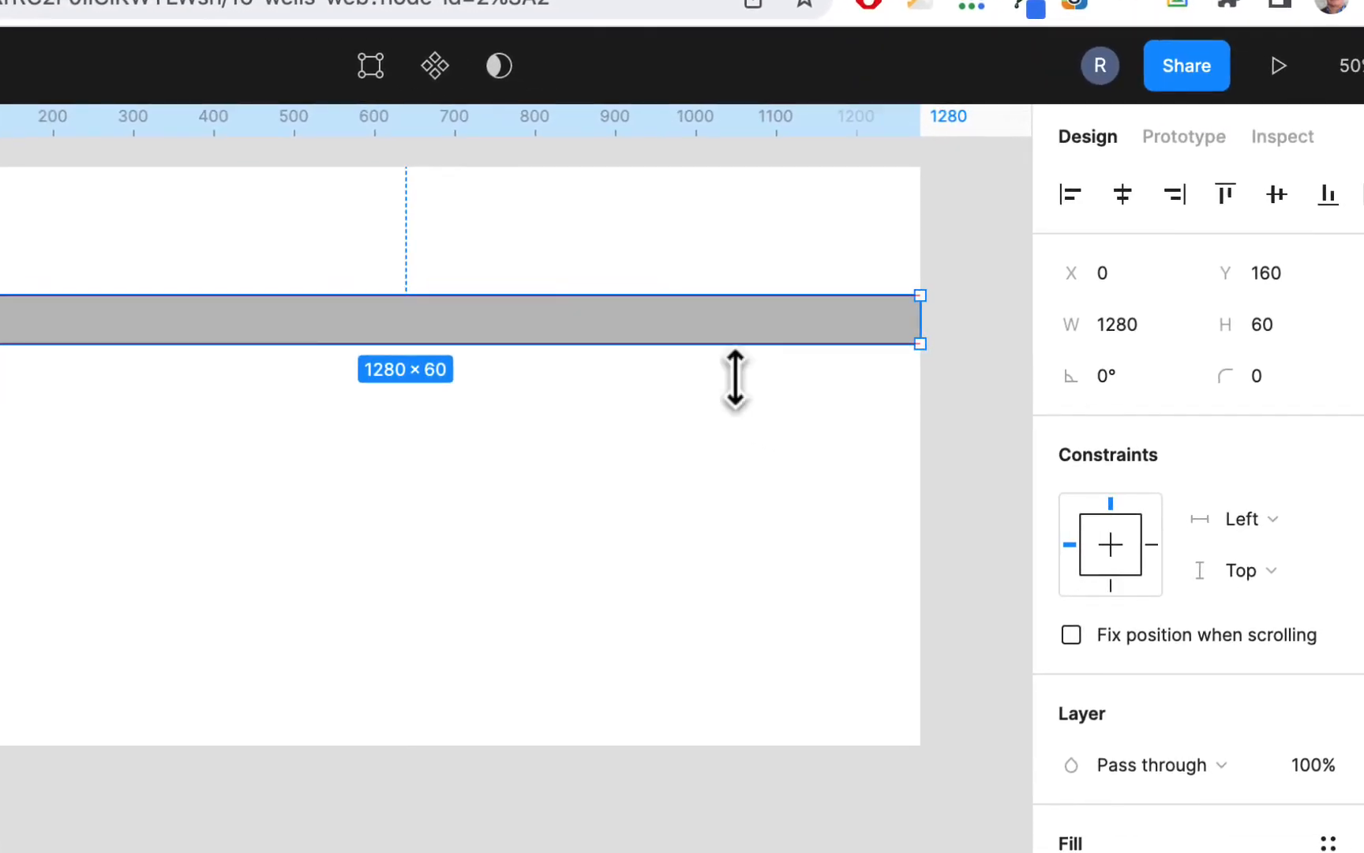
{"action": "left_click_drag", "start_coordinate": [921, 344], "coordinate": [920, 338]}
{"action": "left_click", "coordinate": [1262, 323]}
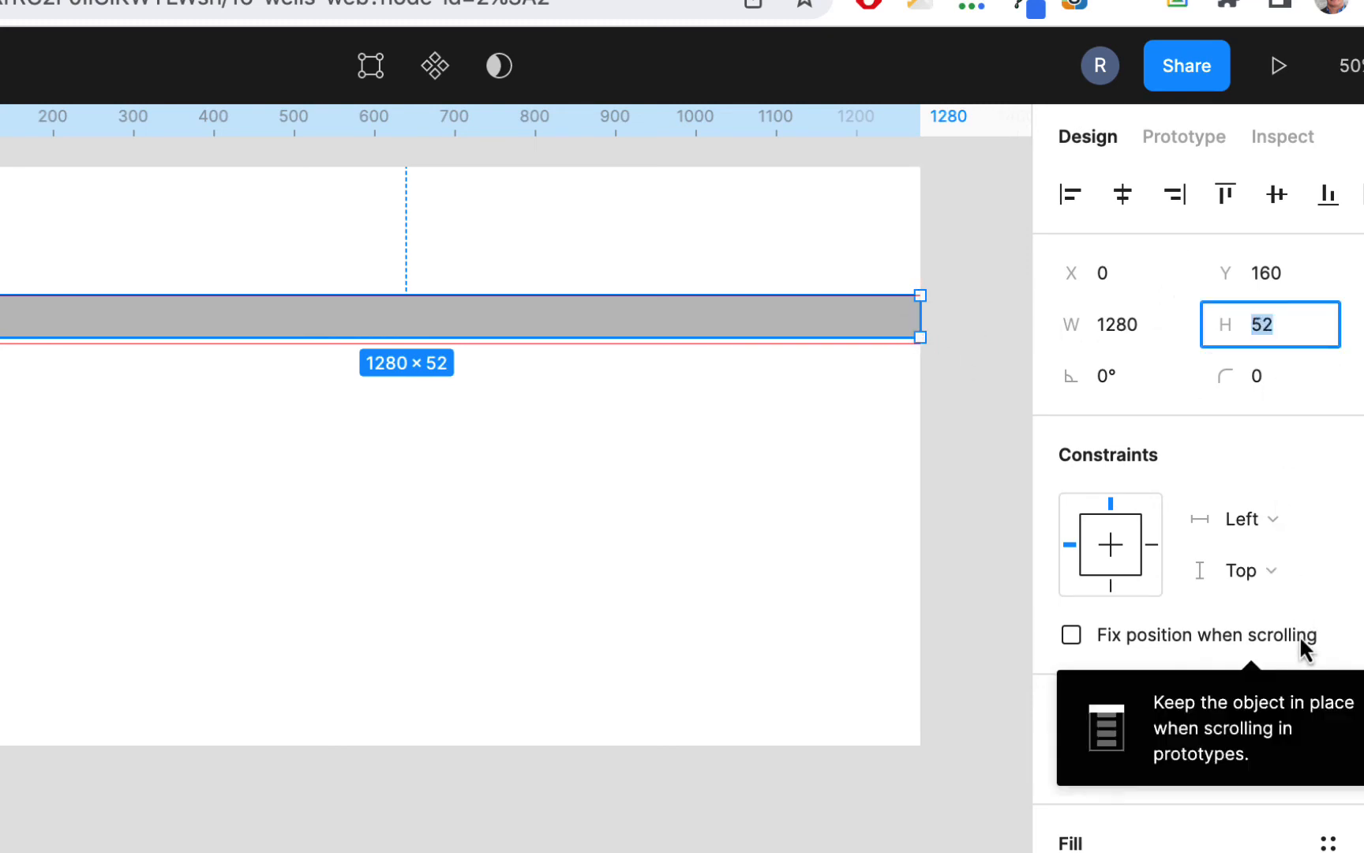
{"action": "type", "text": "54"}
{"action": "key", "text": "Return"}
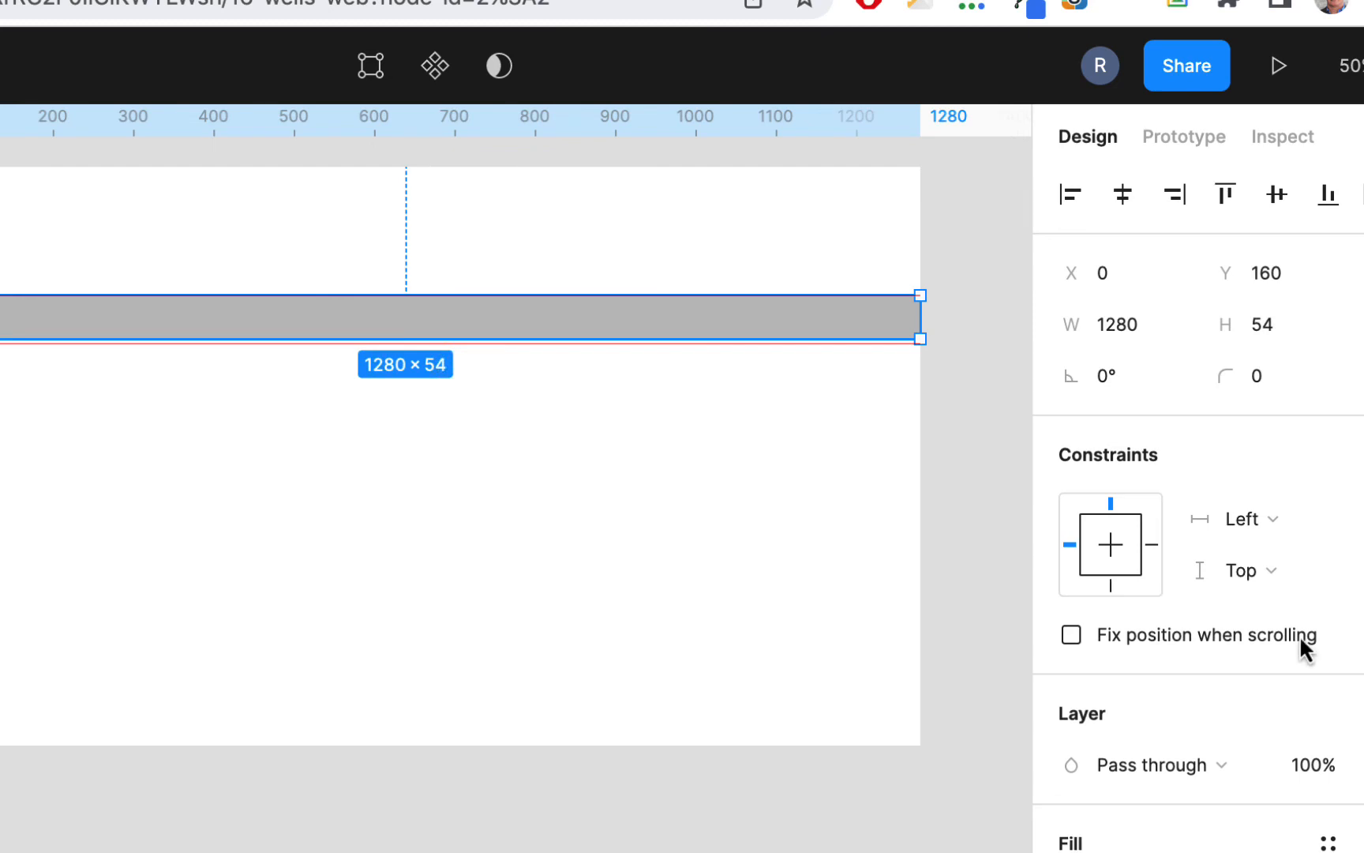
Step: Move the lower ruler guide up to align with the bottom edge of the grey rectangle, and deselect everything
{"action": "key", "text": "super+plus"}
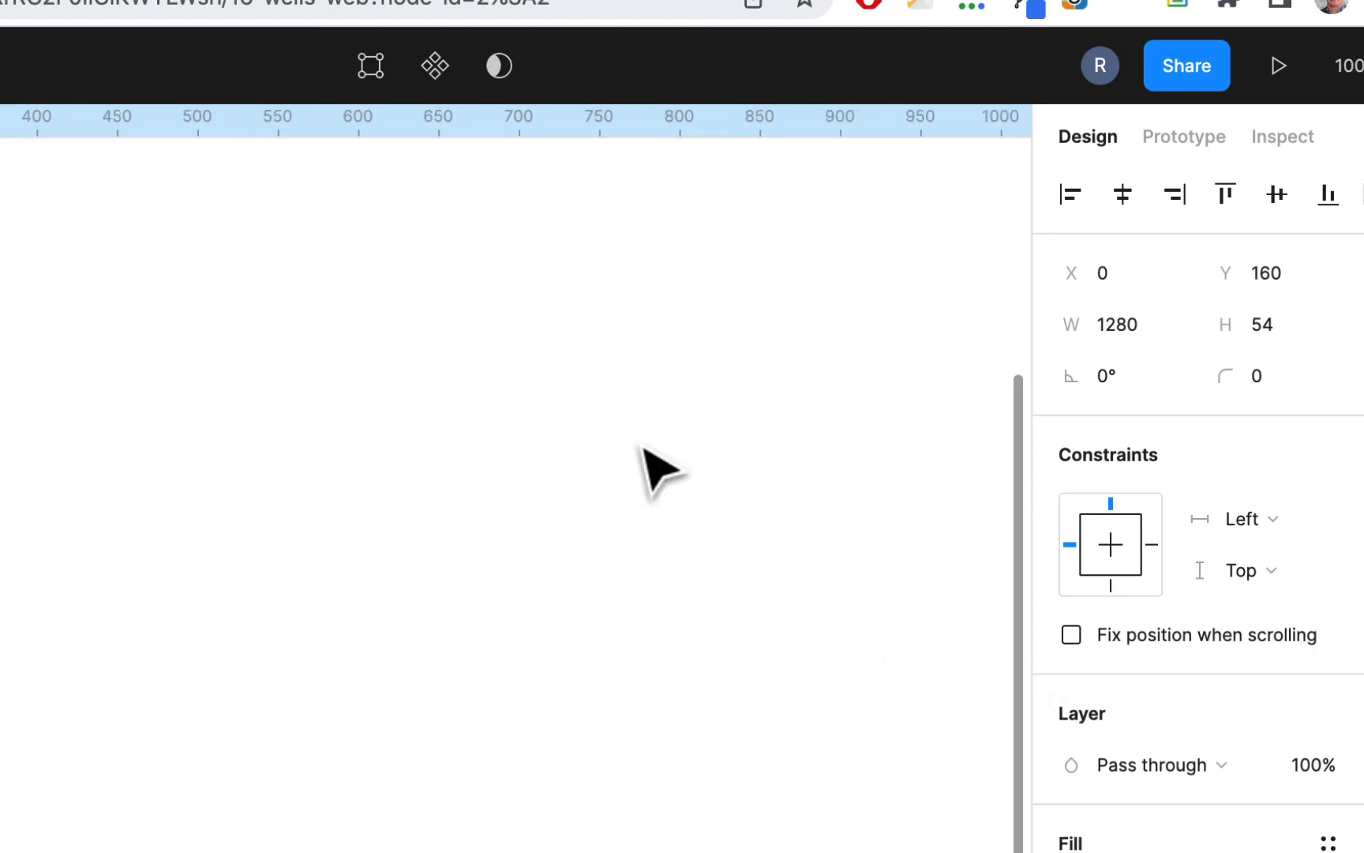
{"action": "scroll", "coordinate": [643, 448], "scroll_direction": "up", "scroll_amount": 8}
{"action": "scroll", "coordinate": [642, 449], "scroll_direction": "left", "scroll_amount": 2}
{"action": "scroll", "coordinate": [643, 448], "scroll_direction": "down", "scroll_amount": 2}
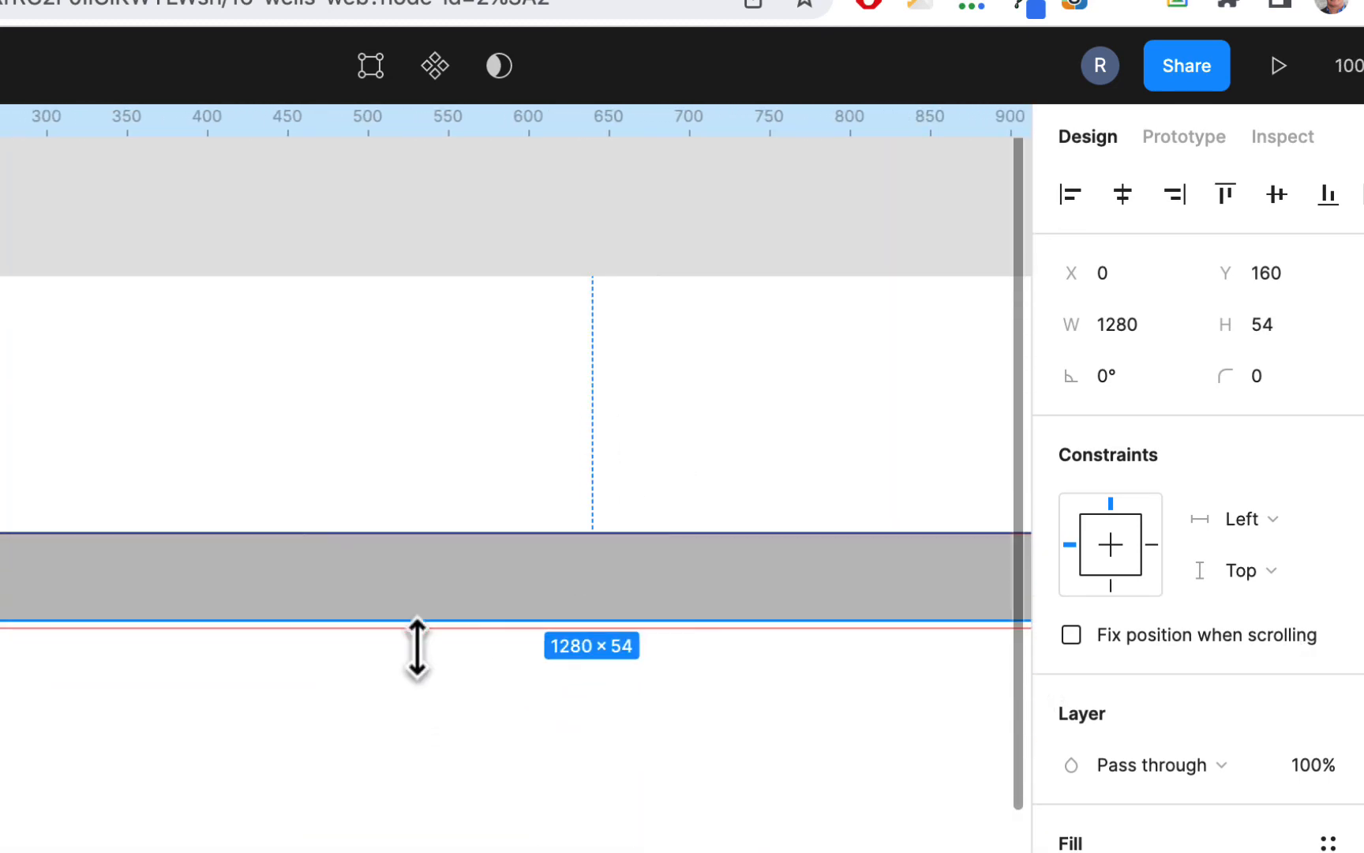
{"action": "left_click_drag", "start_coordinate": [418, 631], "coordinate": [420, 622]}
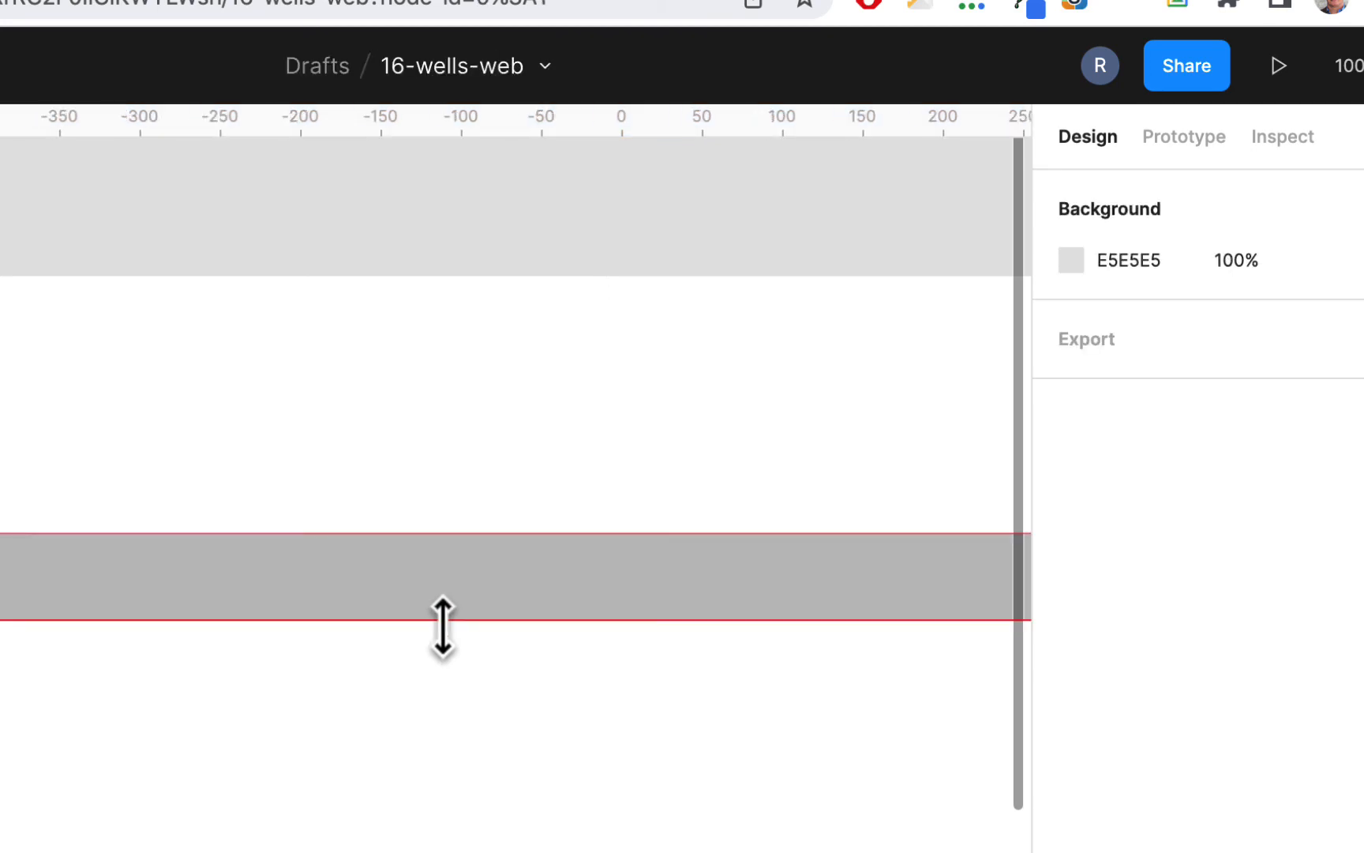
{"action": "key", "text": "super+minus"}
{"action": "left_click", "coordinate": [461, 597]}
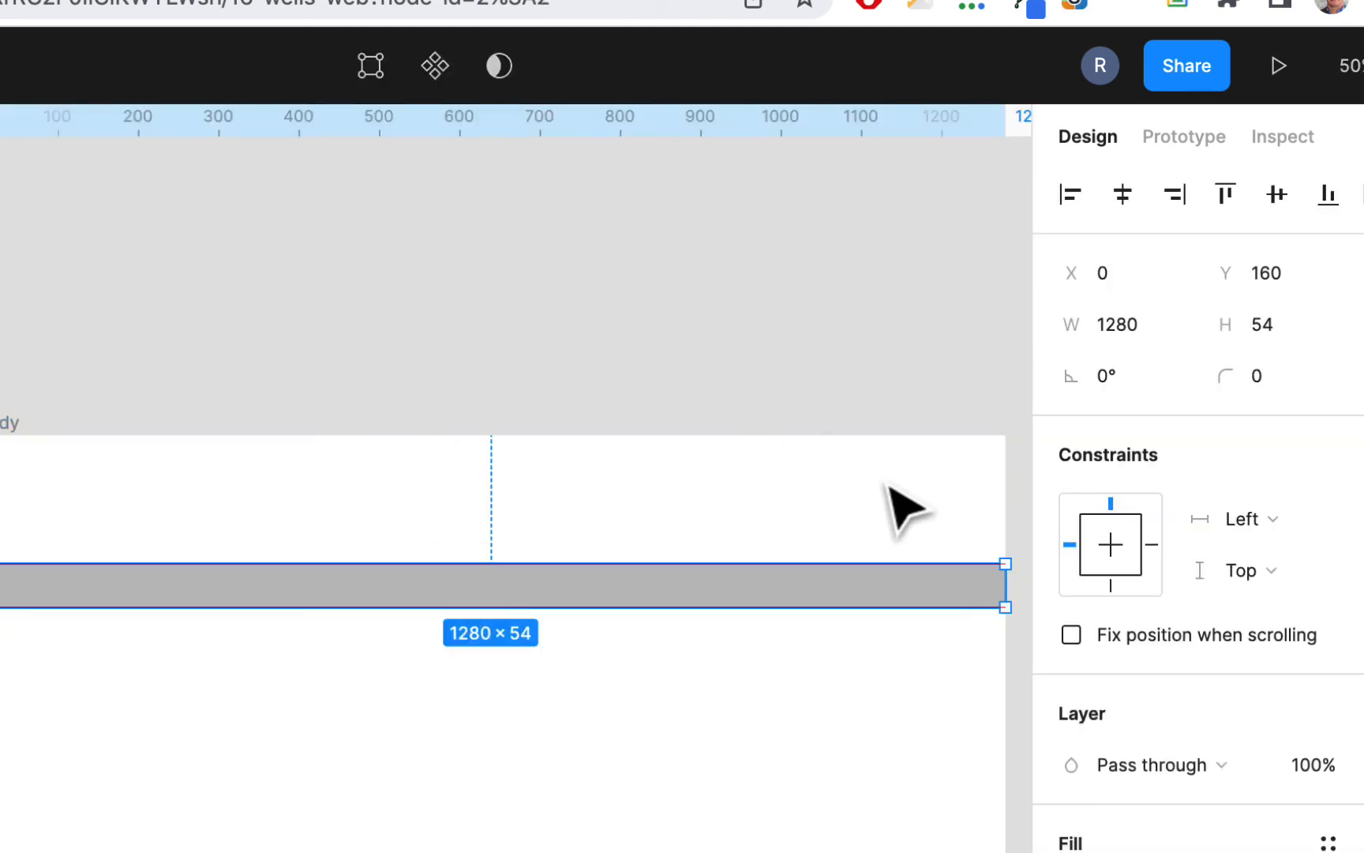
{"action": "left_click", "coordinate": [361, 265]}
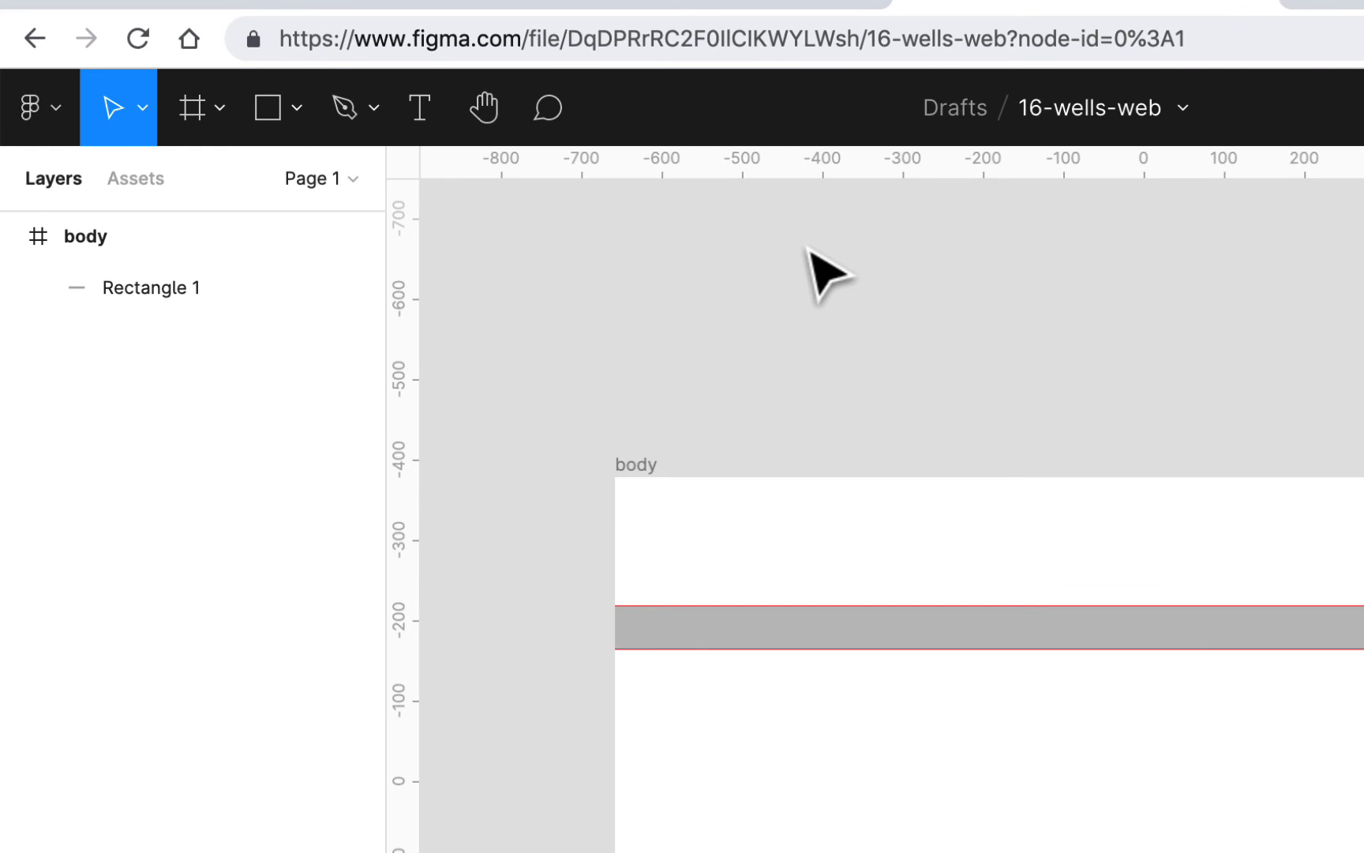
Step: Place the image wells-logo.gif from the img folder in Spring2022, csc230w1, Notes onto the canvas above the body frame
{"action": "left_click", "coordinate": [61, 122]}
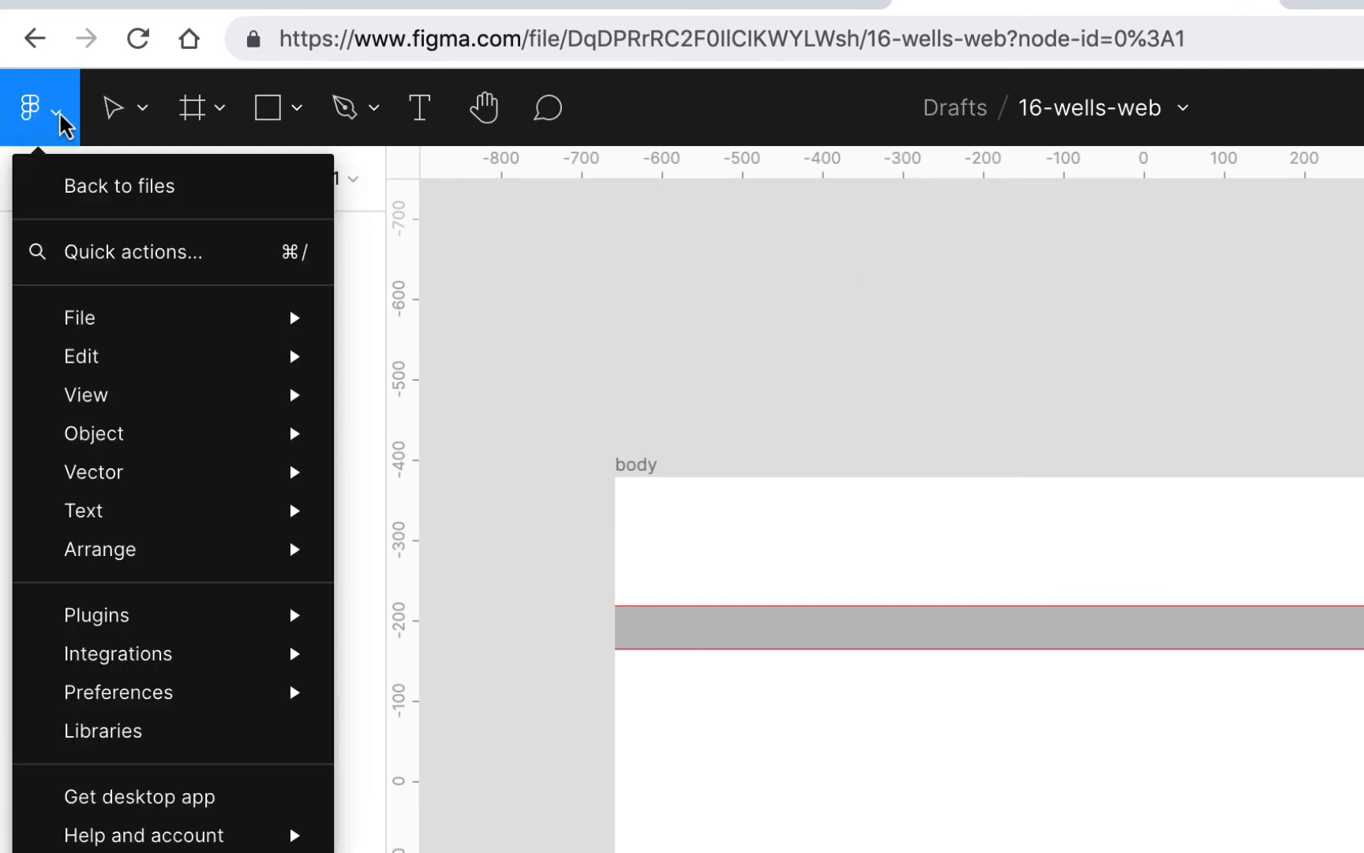
{"action": "mouse_move", "coordinate": [72, 335]}
{"action": "left_click", "coordinate": [480, 469]}
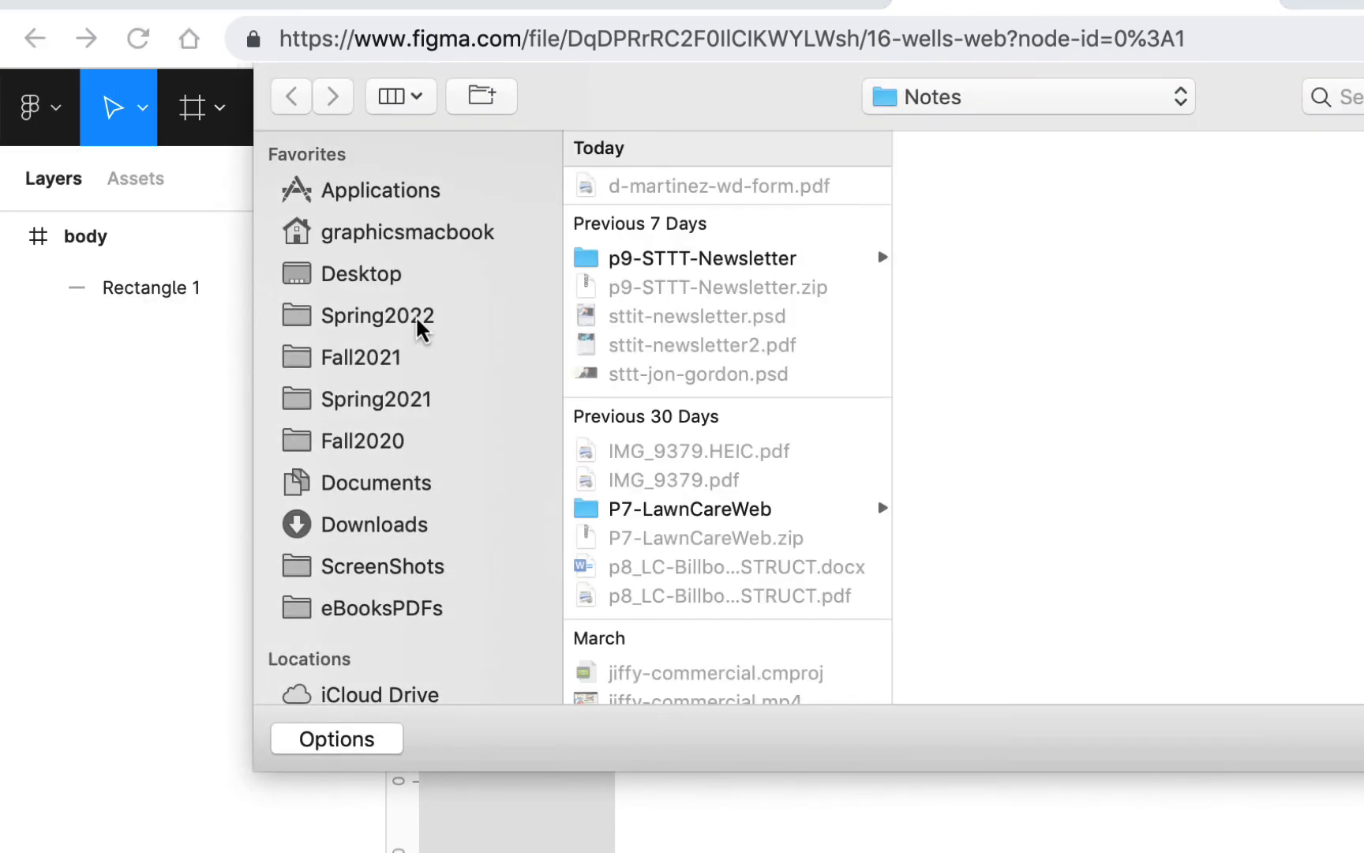
{"action": "left_click", "coordinate": [415, 320]}
{"action": "left_click", "coordinate": [700, 420]}
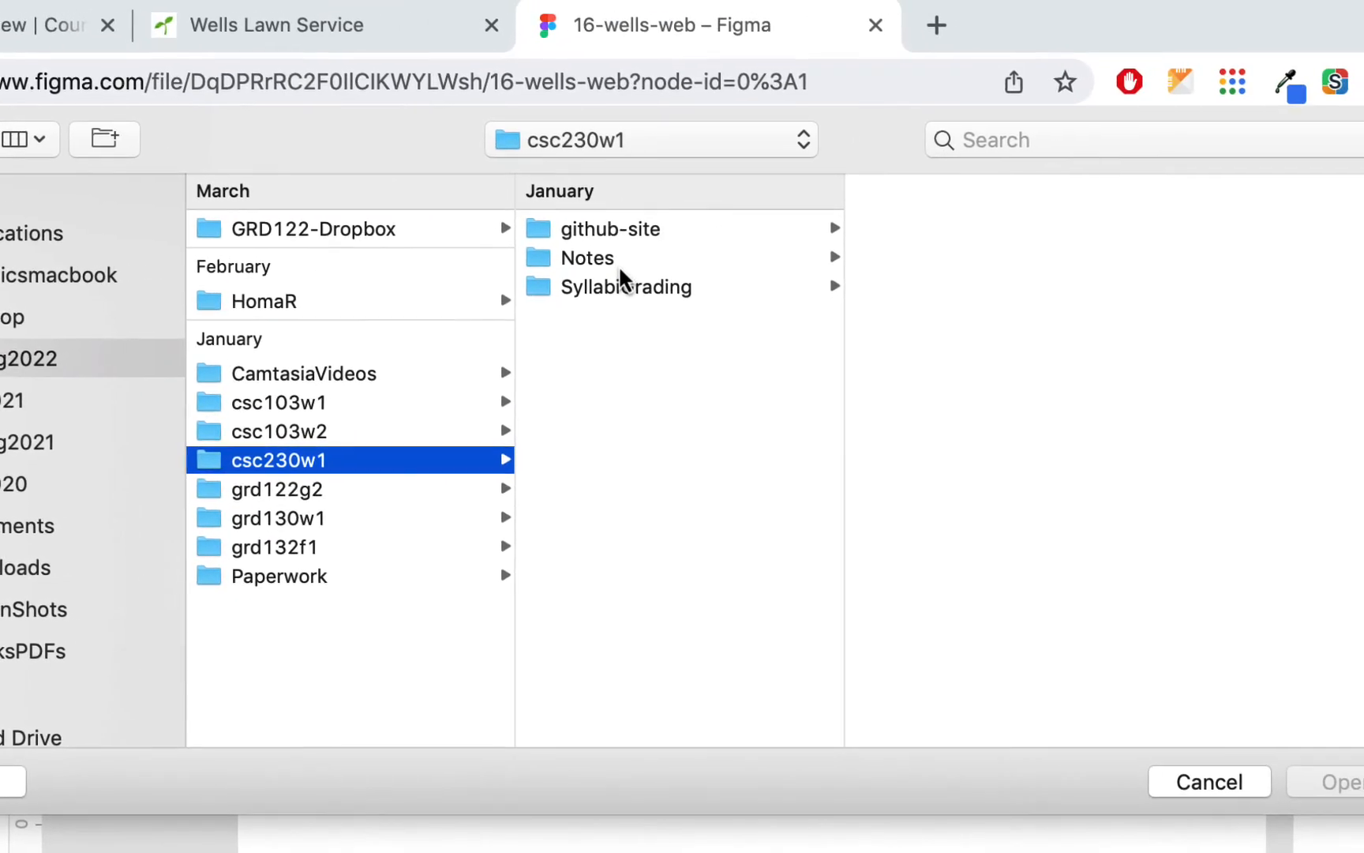
{"action": "left_click", "coordinate": [995, 222]}
{"action": "left_click", "coordinate": [900, 235]}
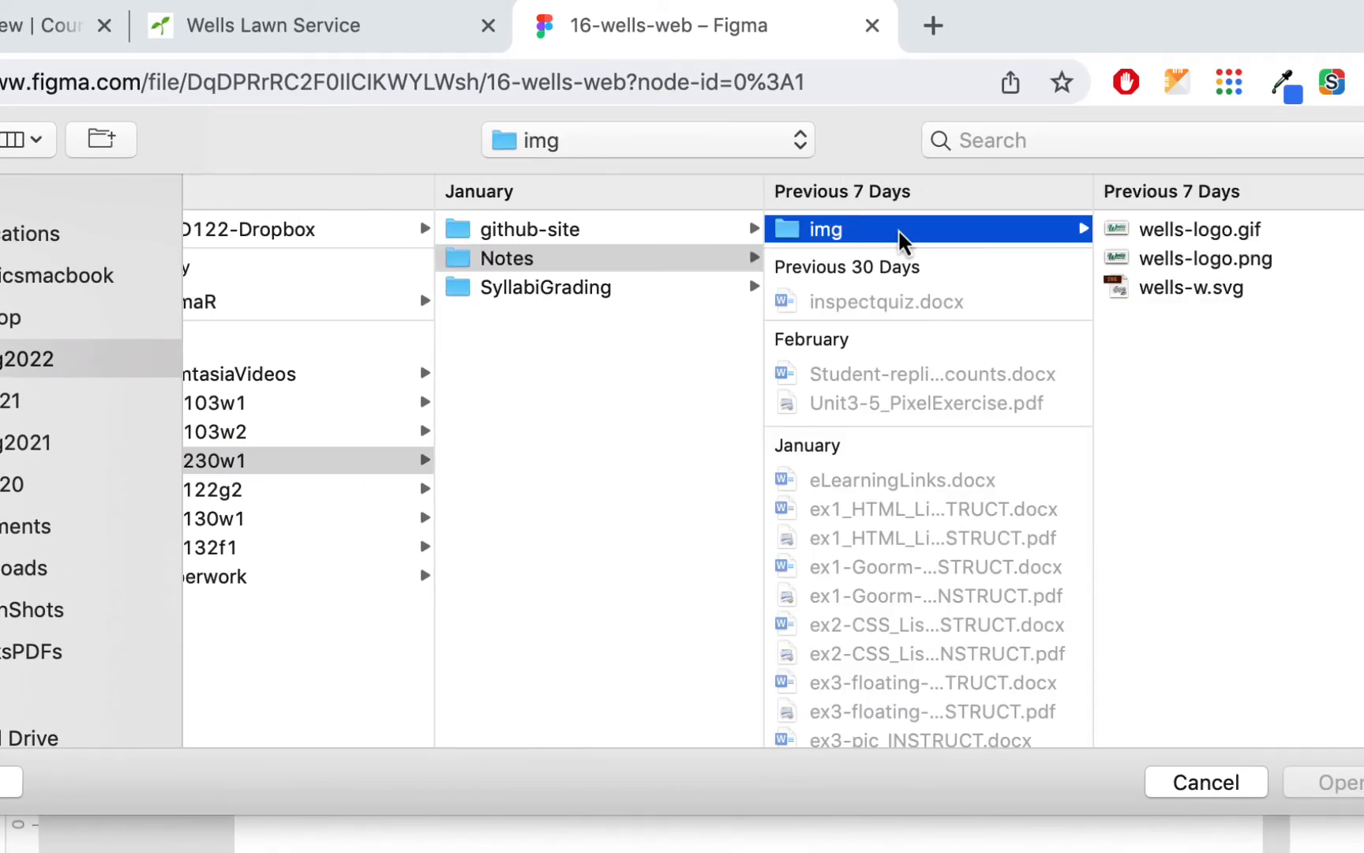
{"action": "left_click", "coordinate": [1256, 229]}
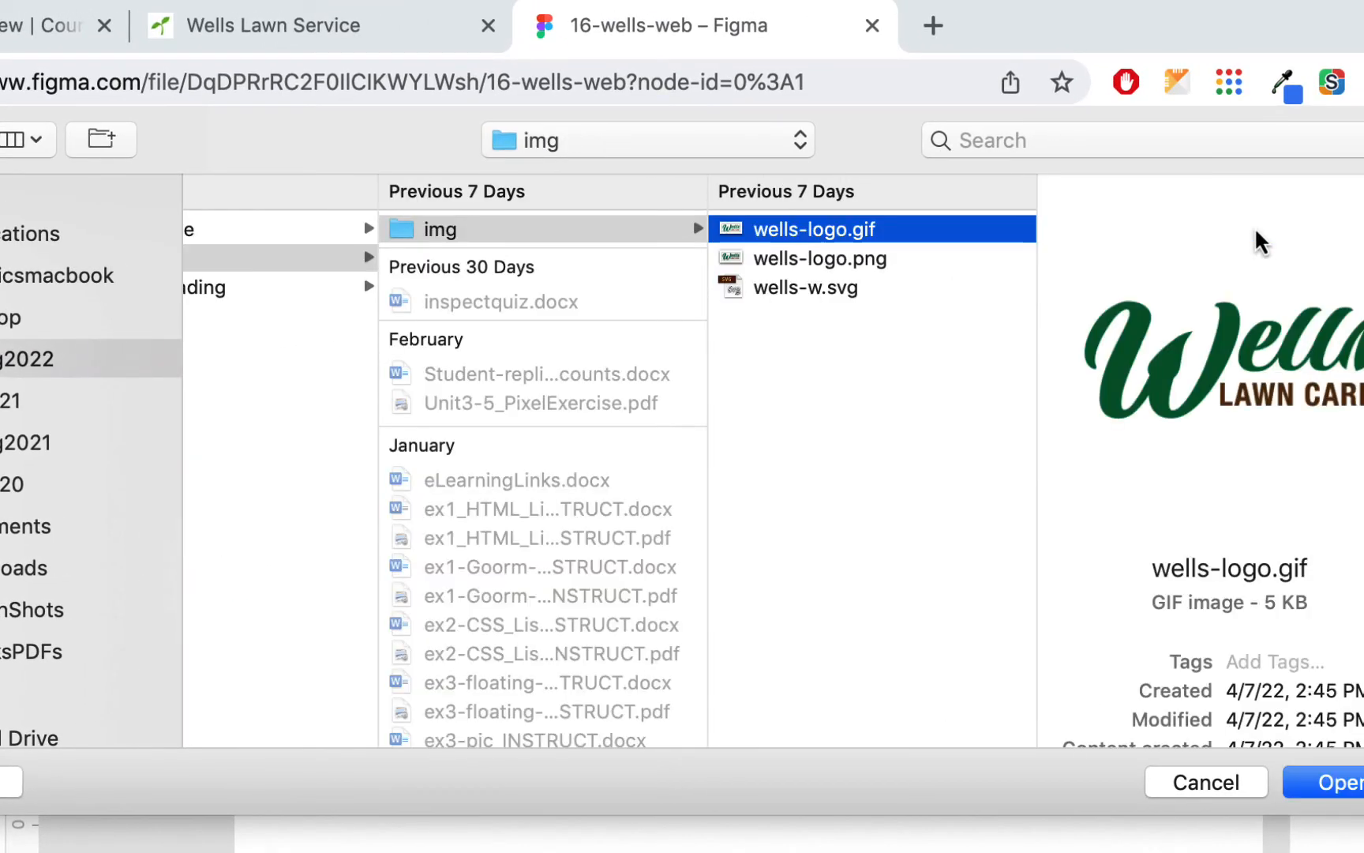
{"action": "left_click", "coordinate": [882, 260]}
{"action": "left_click", "coordinate": [862, 230]}
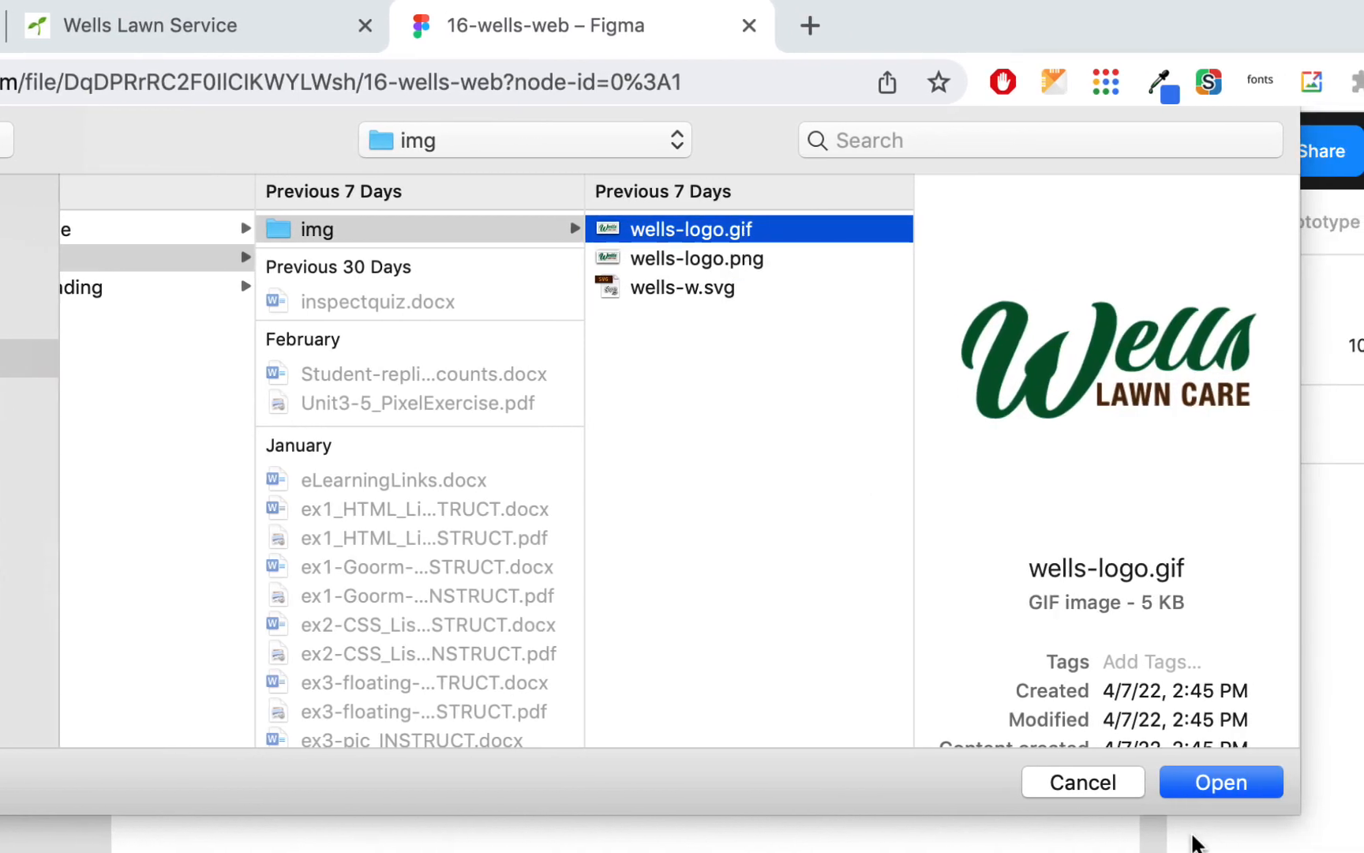
{"action": "left_click", "coordinate": [1223, 788]}
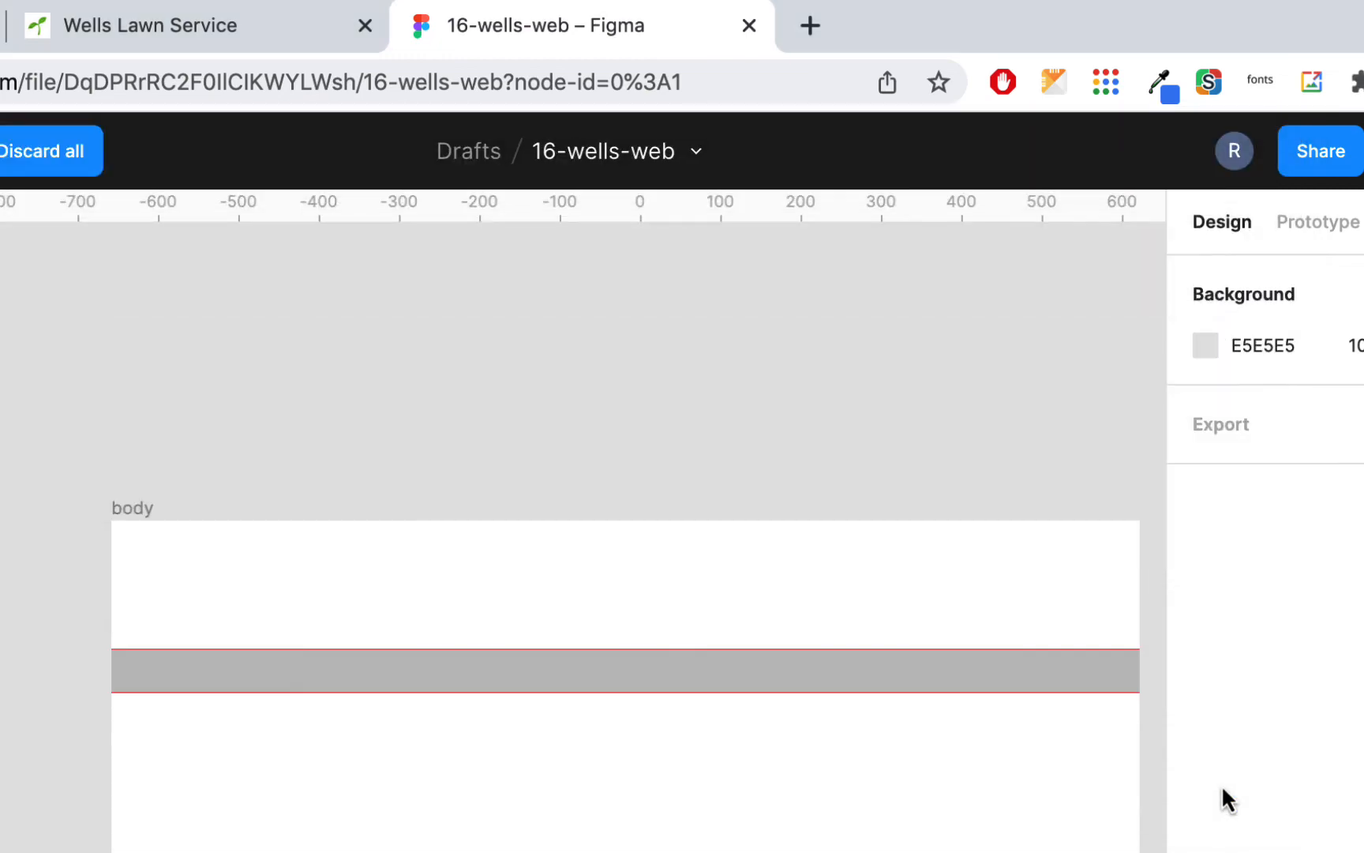
{"action": "left_click", "coordinate": [348, 294]}
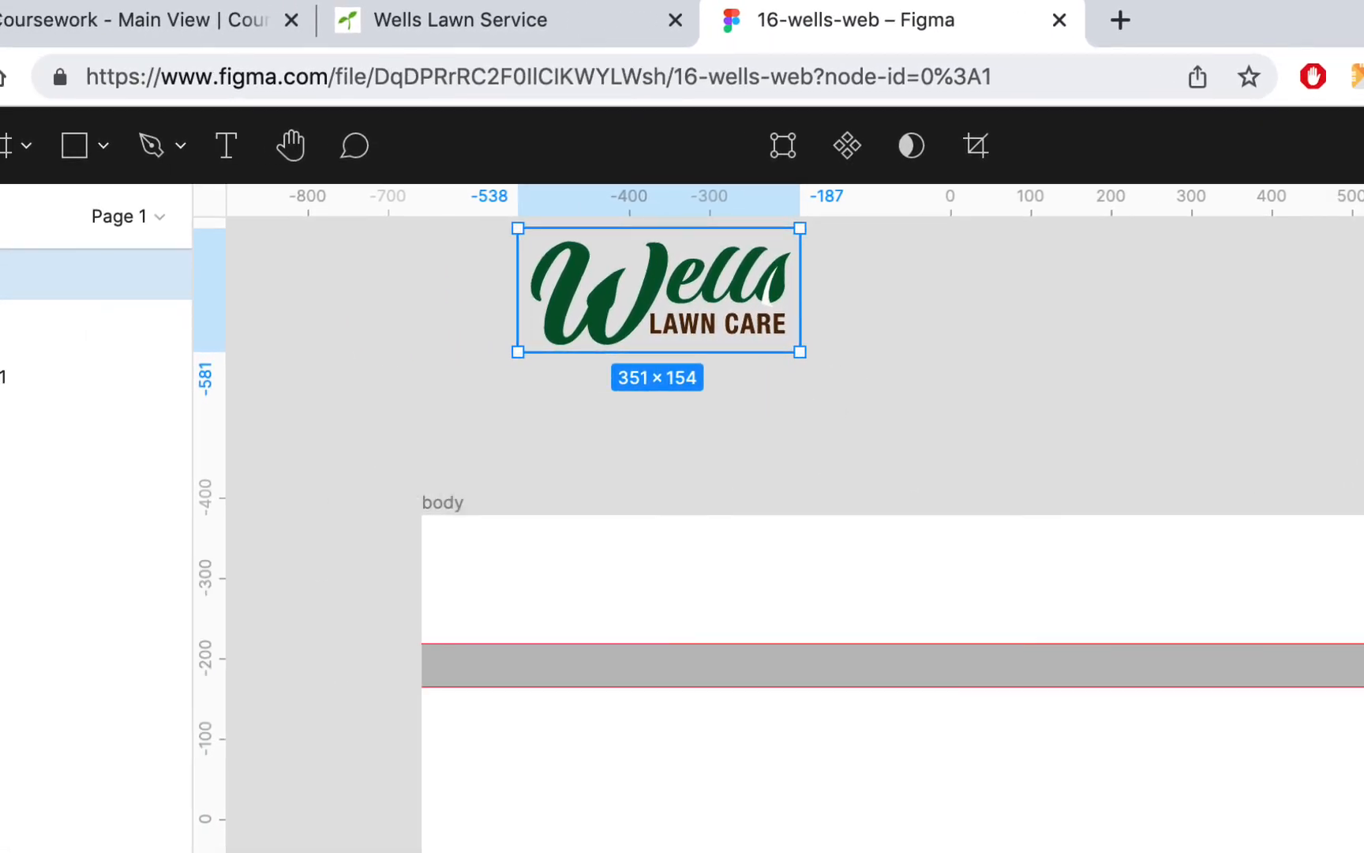
Step: Move the logo into the header area of the body frame, scale it to about 326 × 143 and position it at about X 52, Y 6
{"action": "left_click_drag", "start_coordinate": [723, 297], "coordinate": [664, 597]}
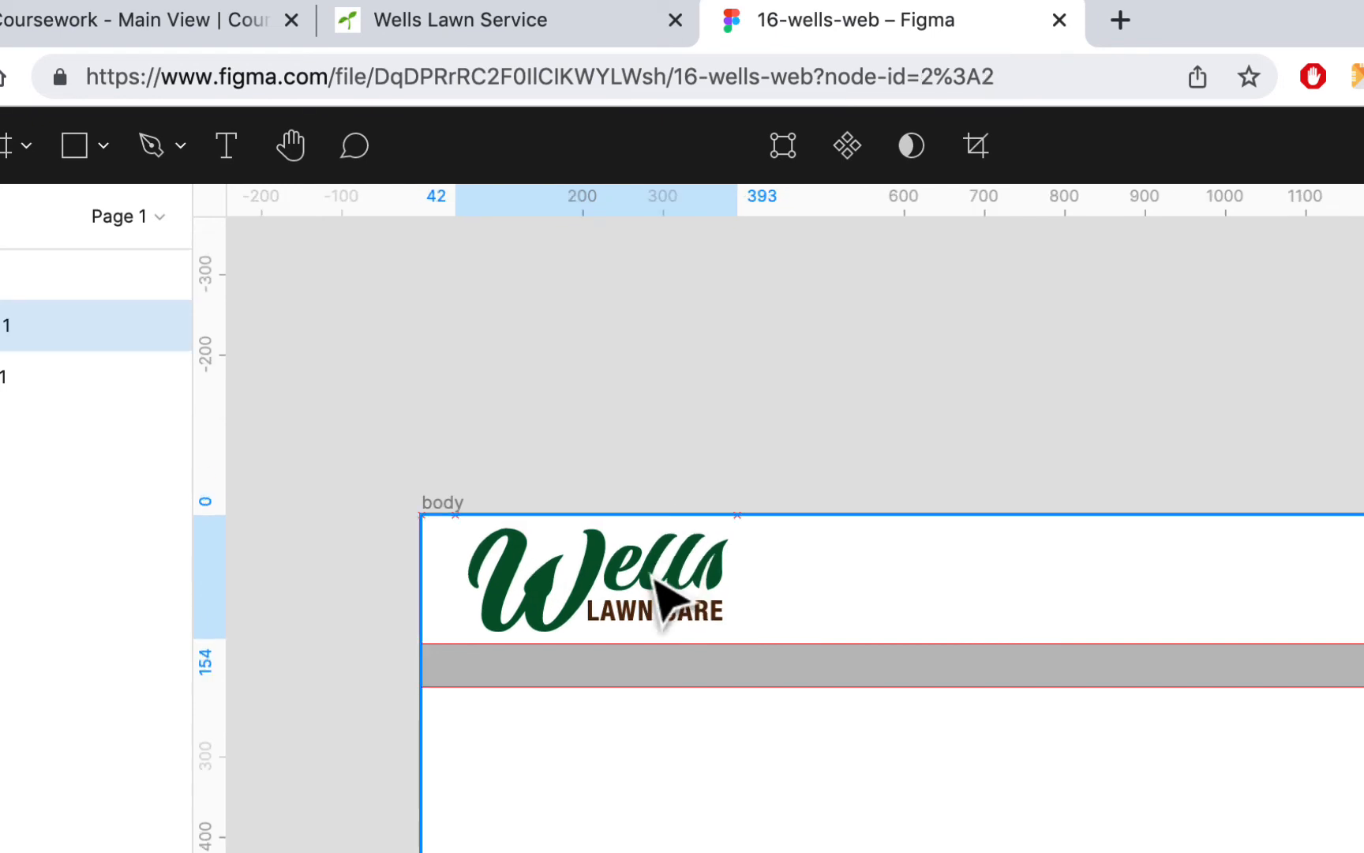
{"action": "left_click_drag", "start_coordinate": [735, 639], "coordinate": [717, 632]}
{"action": "left_click", "coordinate": [715, 472]}
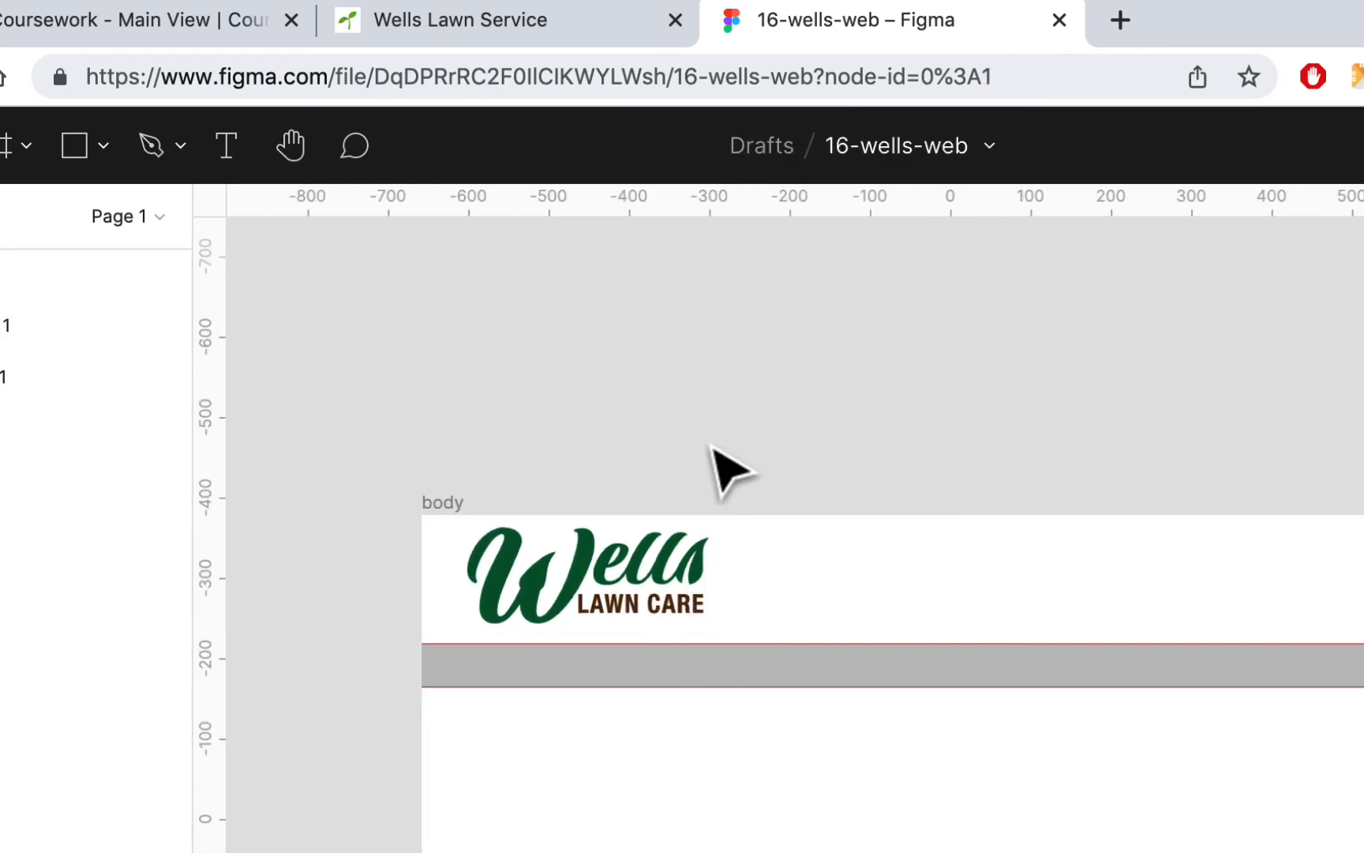
{"action": "left_click_drag", "start_coordinate": [638, 599], "coordinate": [637, 599]}
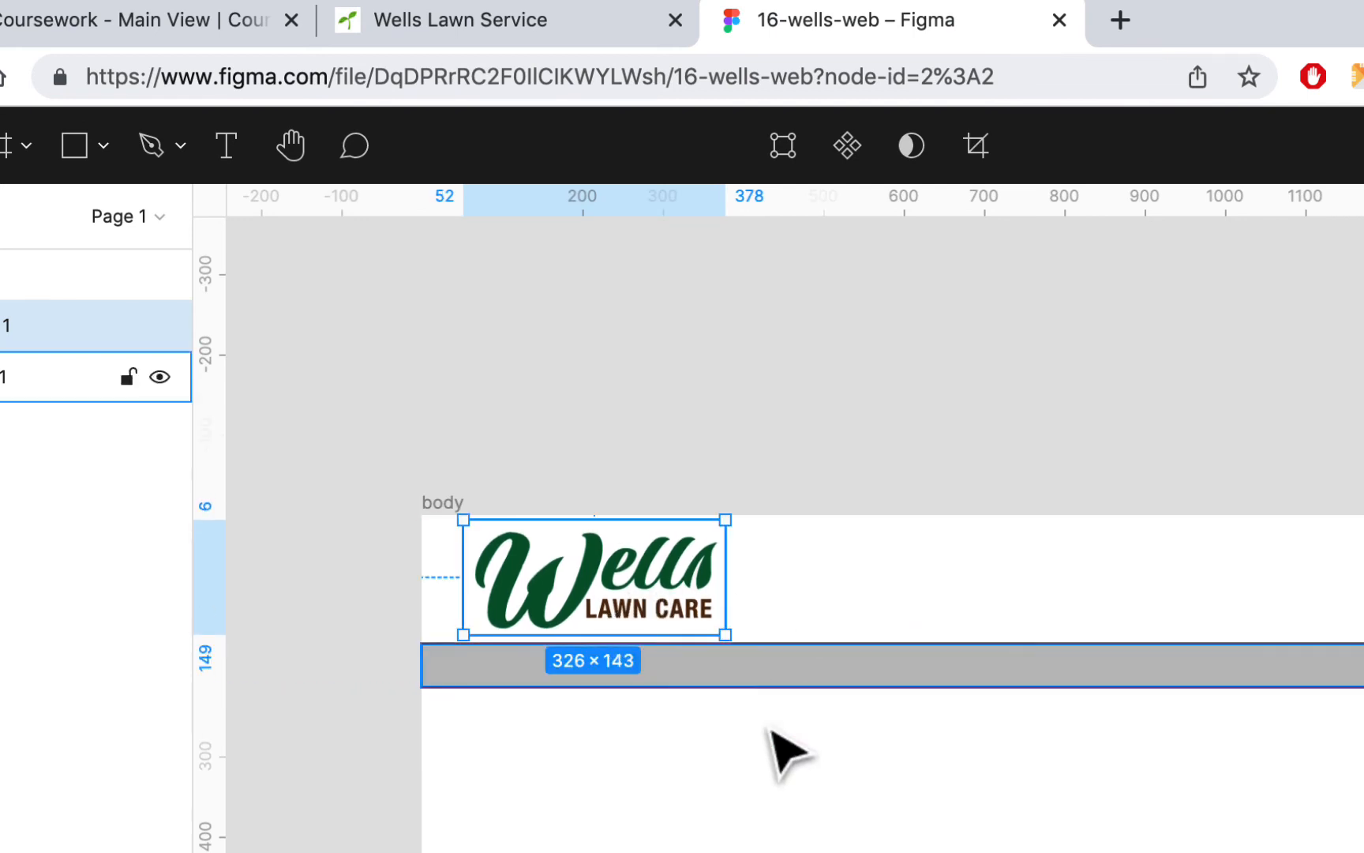
{"action": "left_click", "coordinate": [962, 433]}
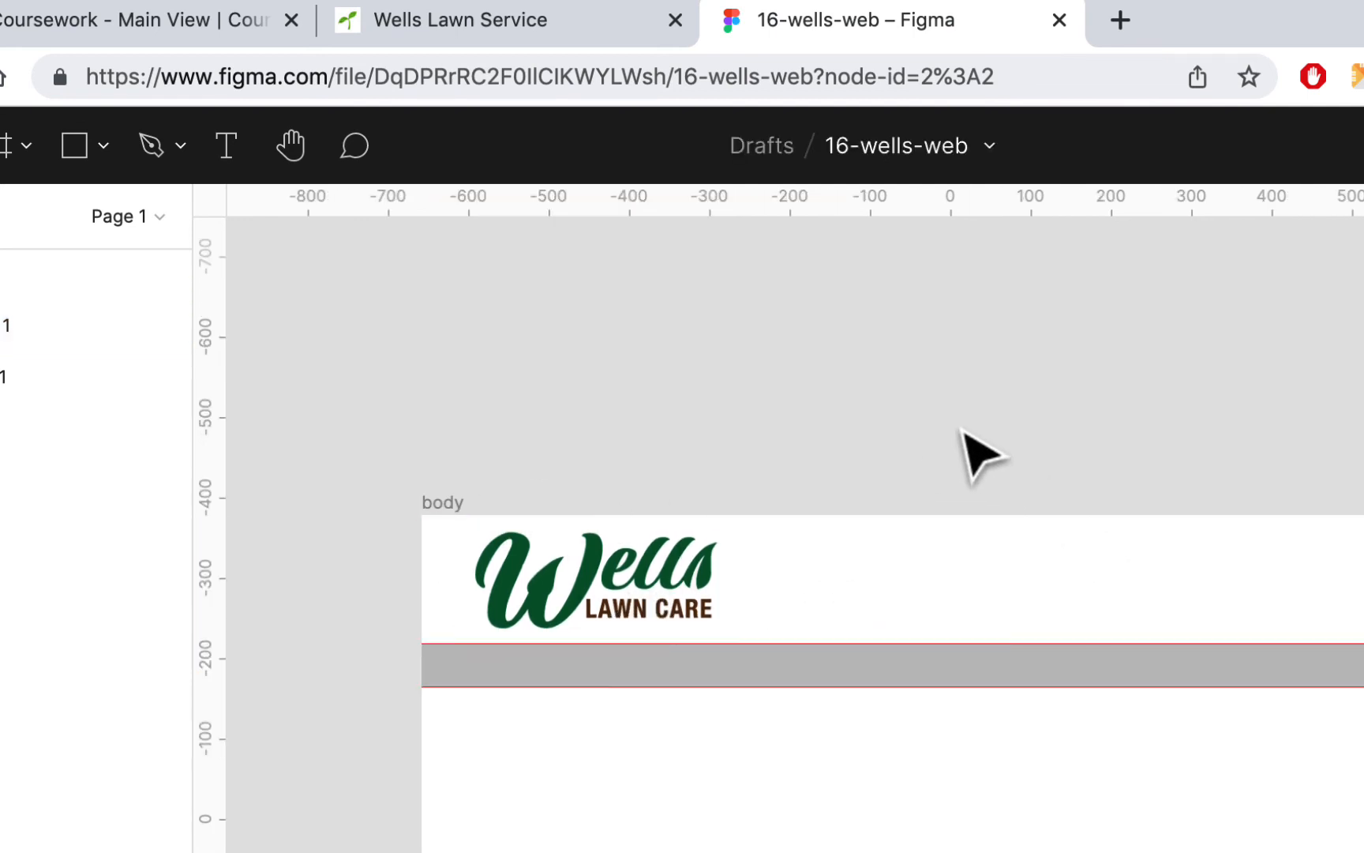
Step: Fill the bar below the logo with green sampled from the logo, darkened to 0B492D
{"action": "left_click", "coordinate": [904, 667]}
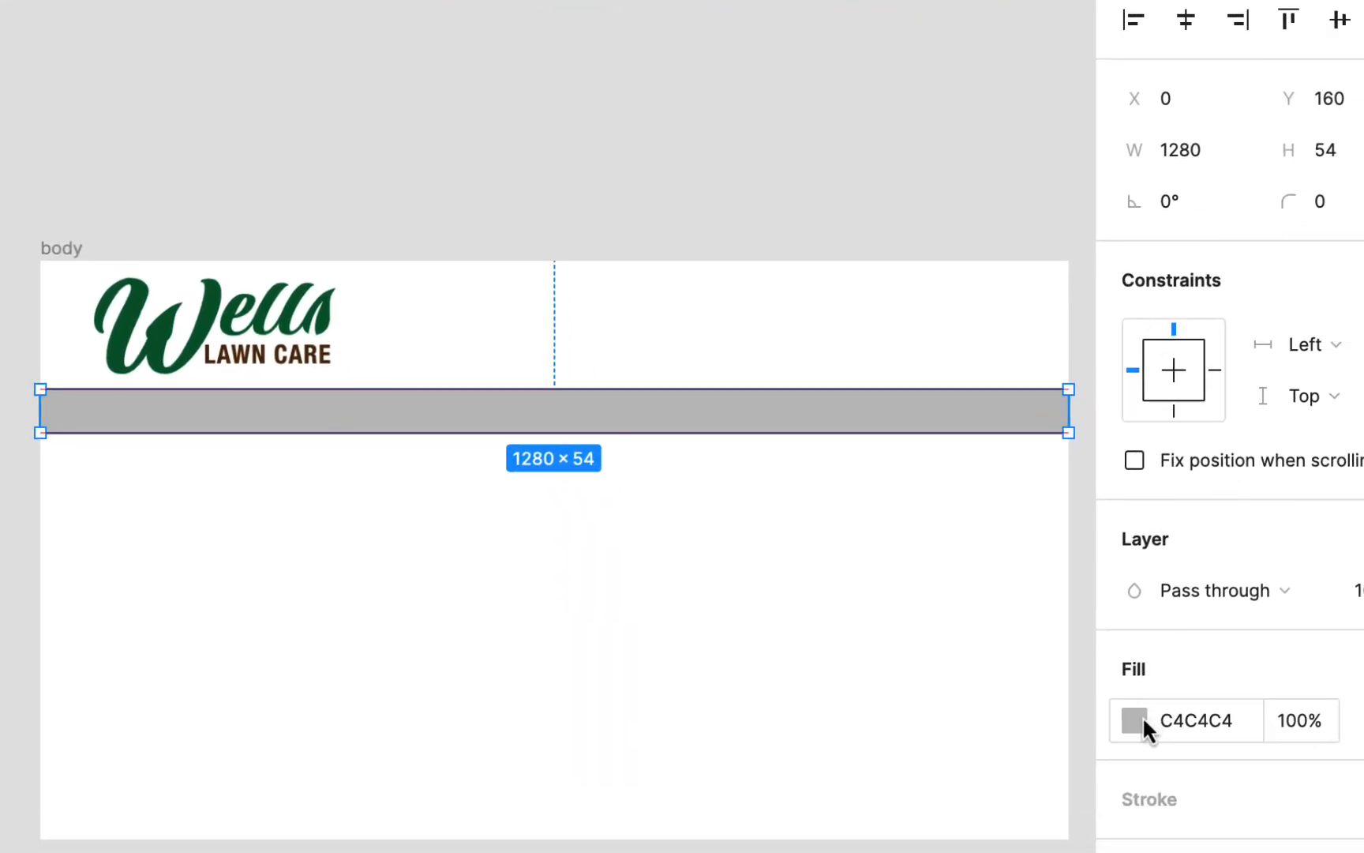
{"action": "left_click", "coordinate": [1142, 717]}
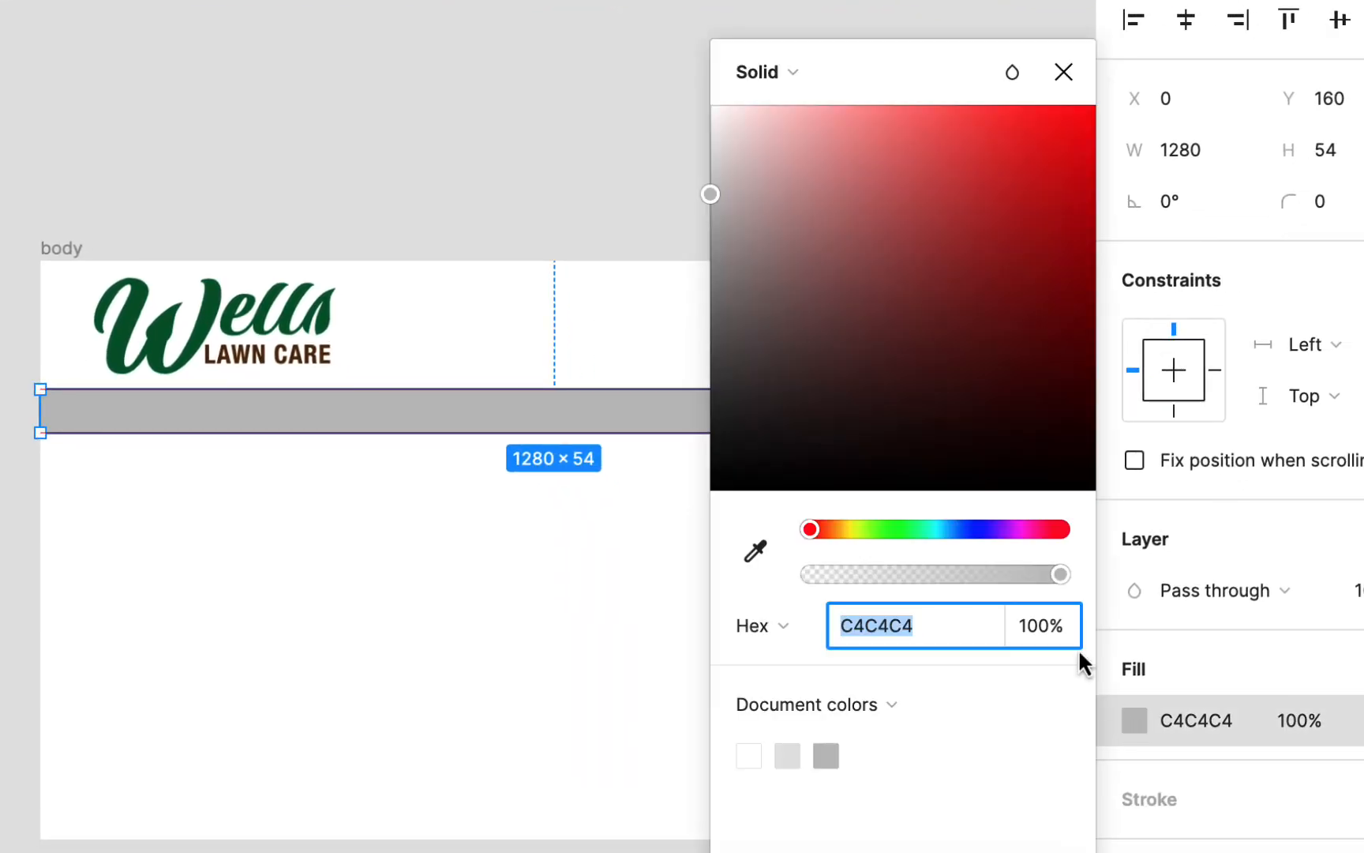
{"action": "left_click", "coordinate": [755, 551]}
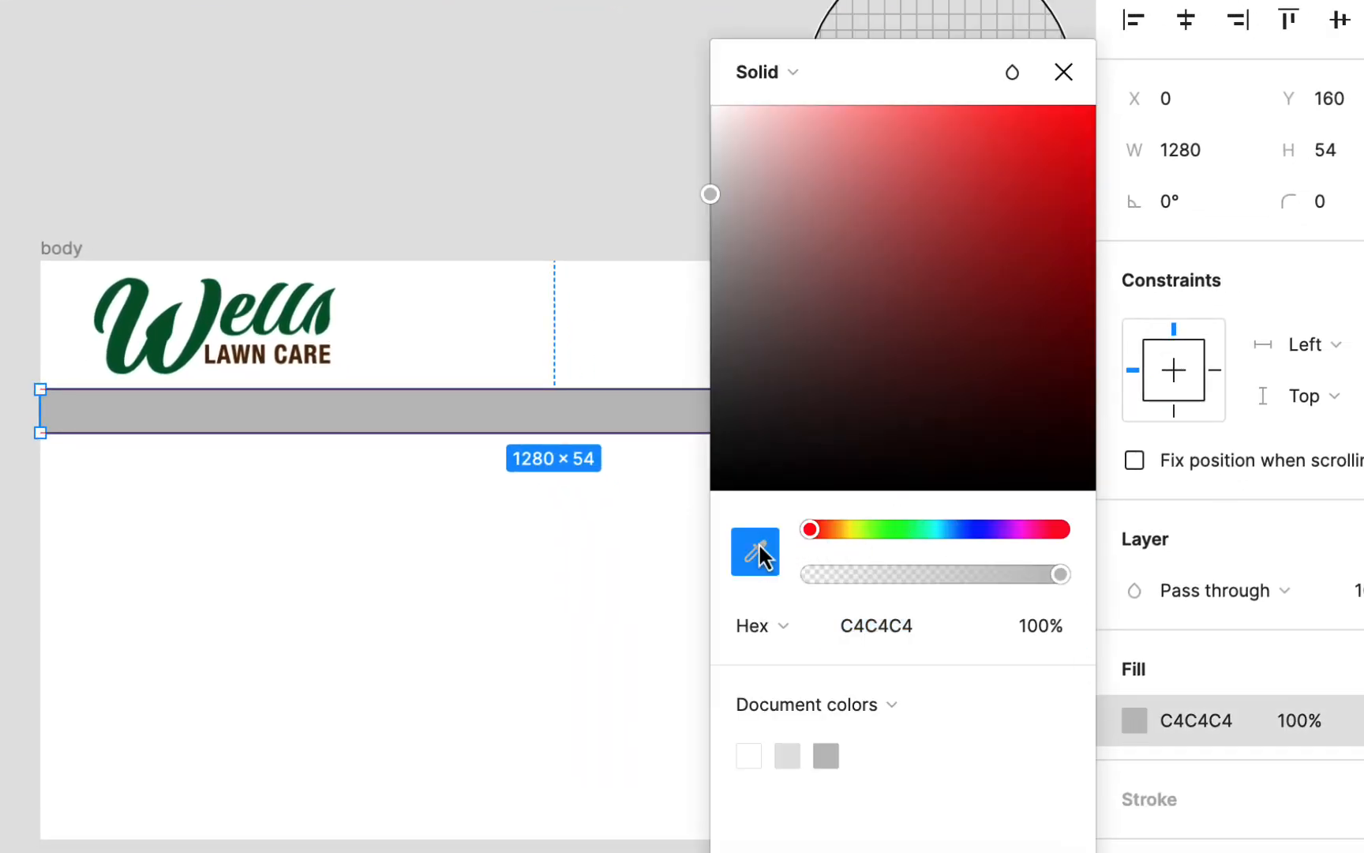
{"action": "left_click", "coordinate": [210, 324]}
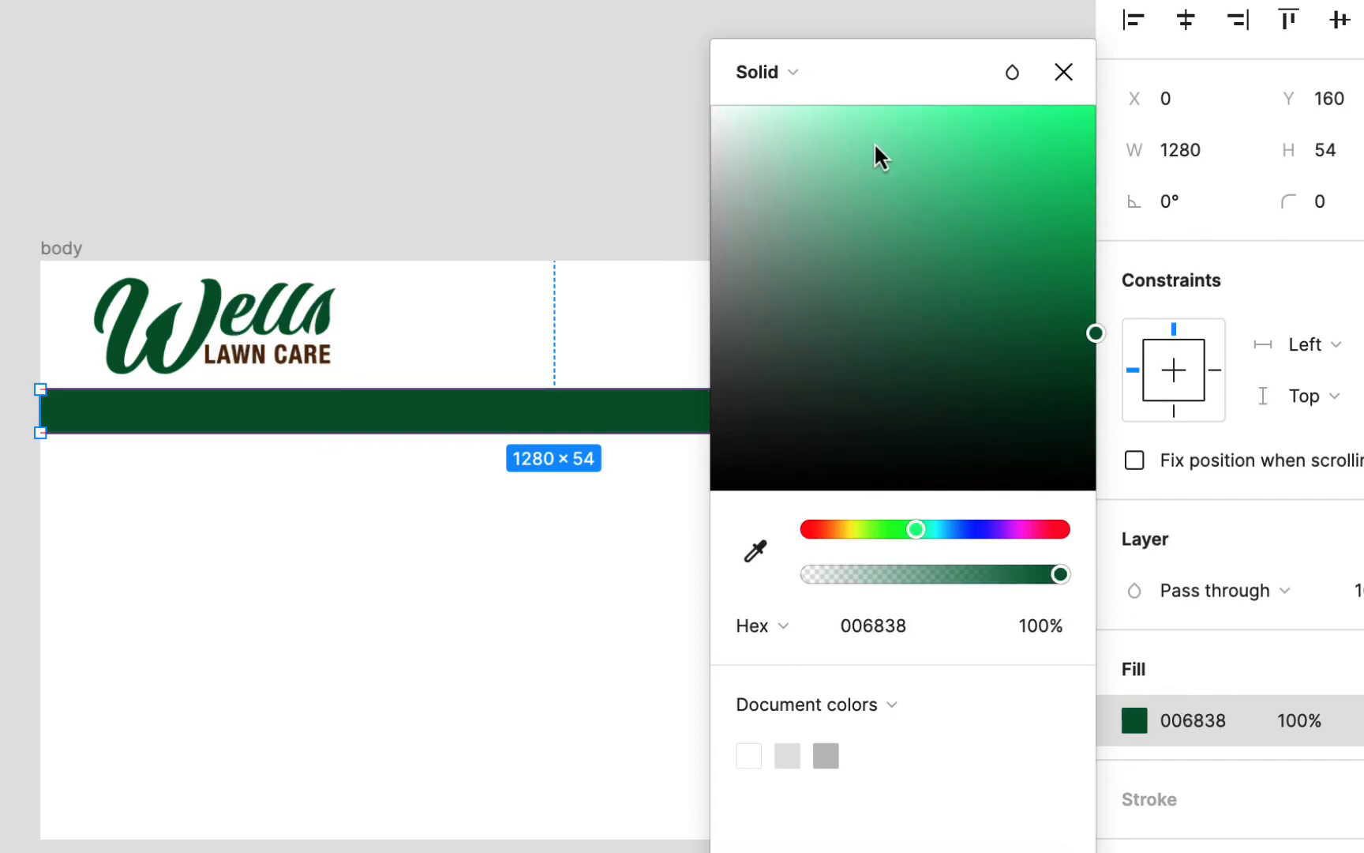
{"action": "left_click", "coordinate": [1039, 380]}
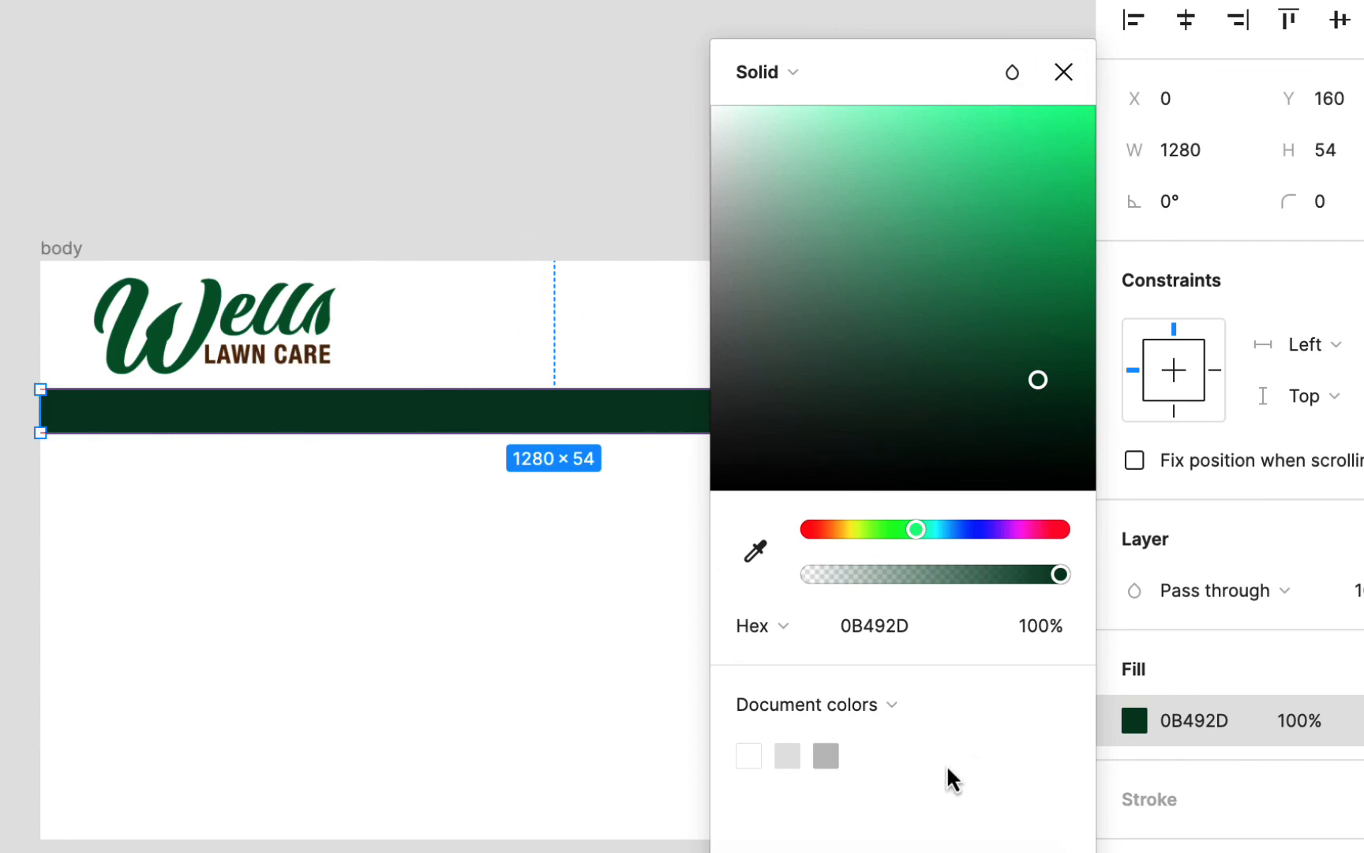
{"action": "left_click", "coordinate": [668, 185]}
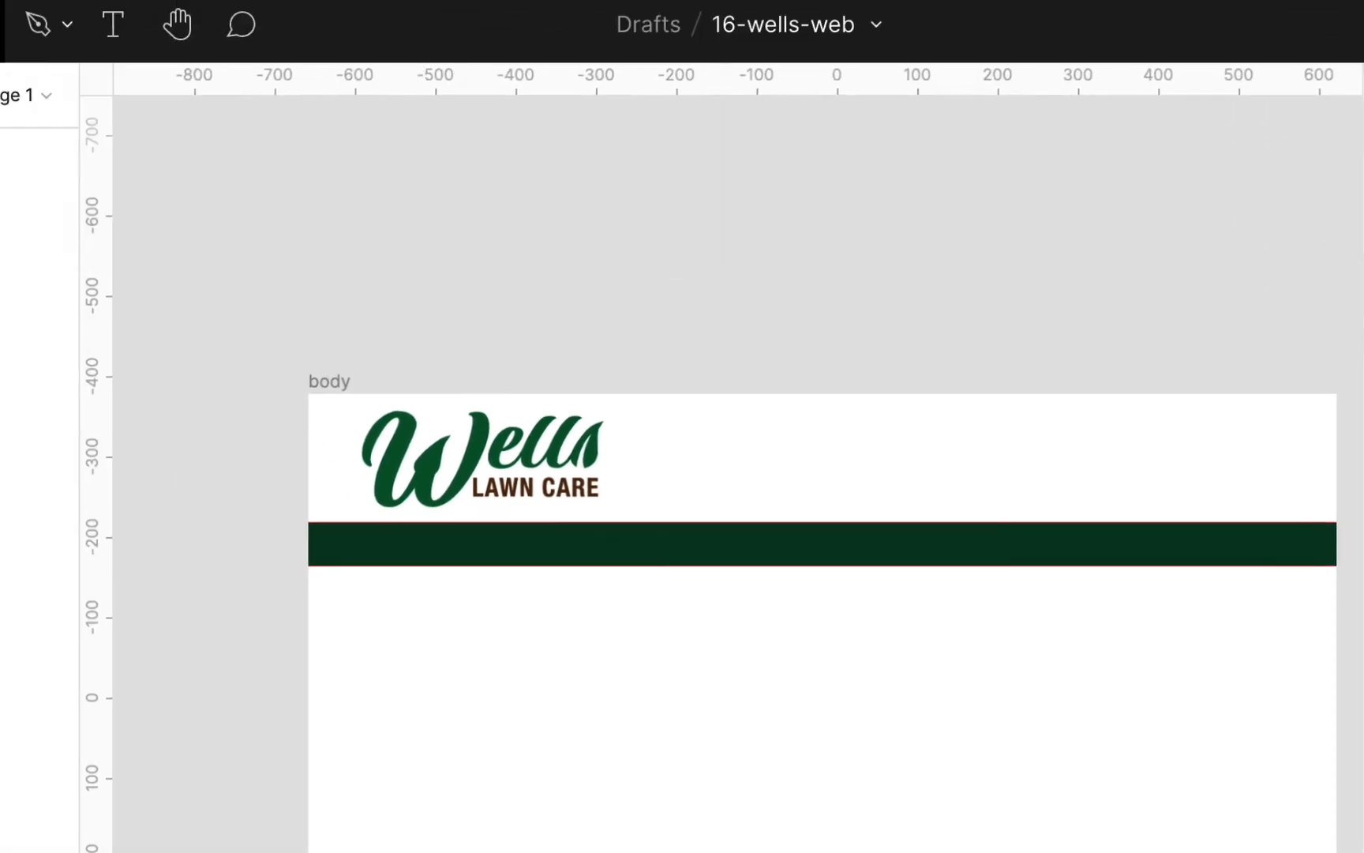
Step: Draw a rectangle of about 1280 × 510 covering the body frame below the dark green bar
{"action": "left_click", "coordinate": [229, 158]}
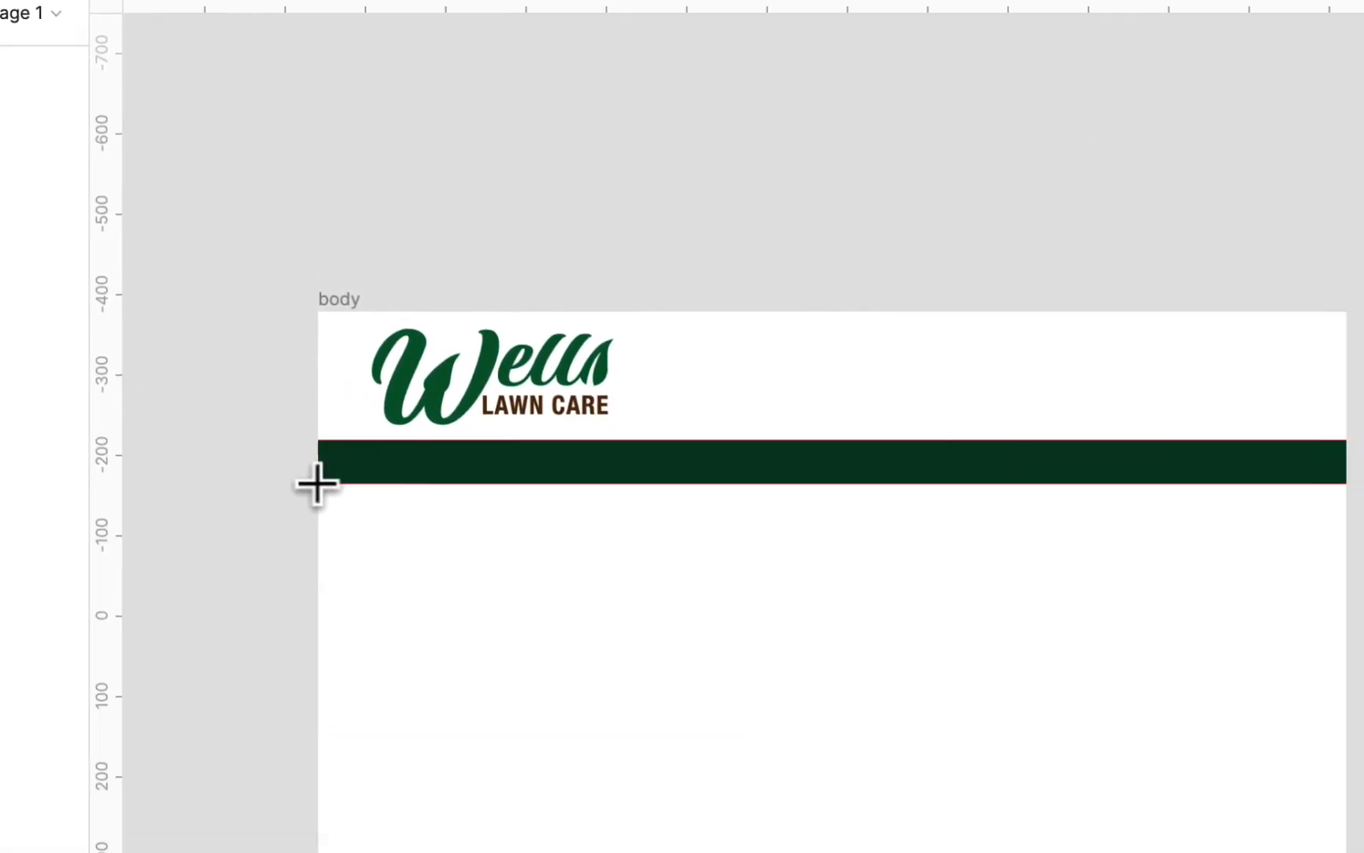
{"action": "left_click_drag", "start_coordinate": [576, 698], "coordinate": [946, 852]}
{"action": "left_click_drag", "start_coordinate": [569, 657], "coordinate": [1162, 786]}
Step: Fill the large rectangle with the green 006838 sampled from the logo, and deselect it
{"action": "left_click", "coordinate": [1292, 667]}
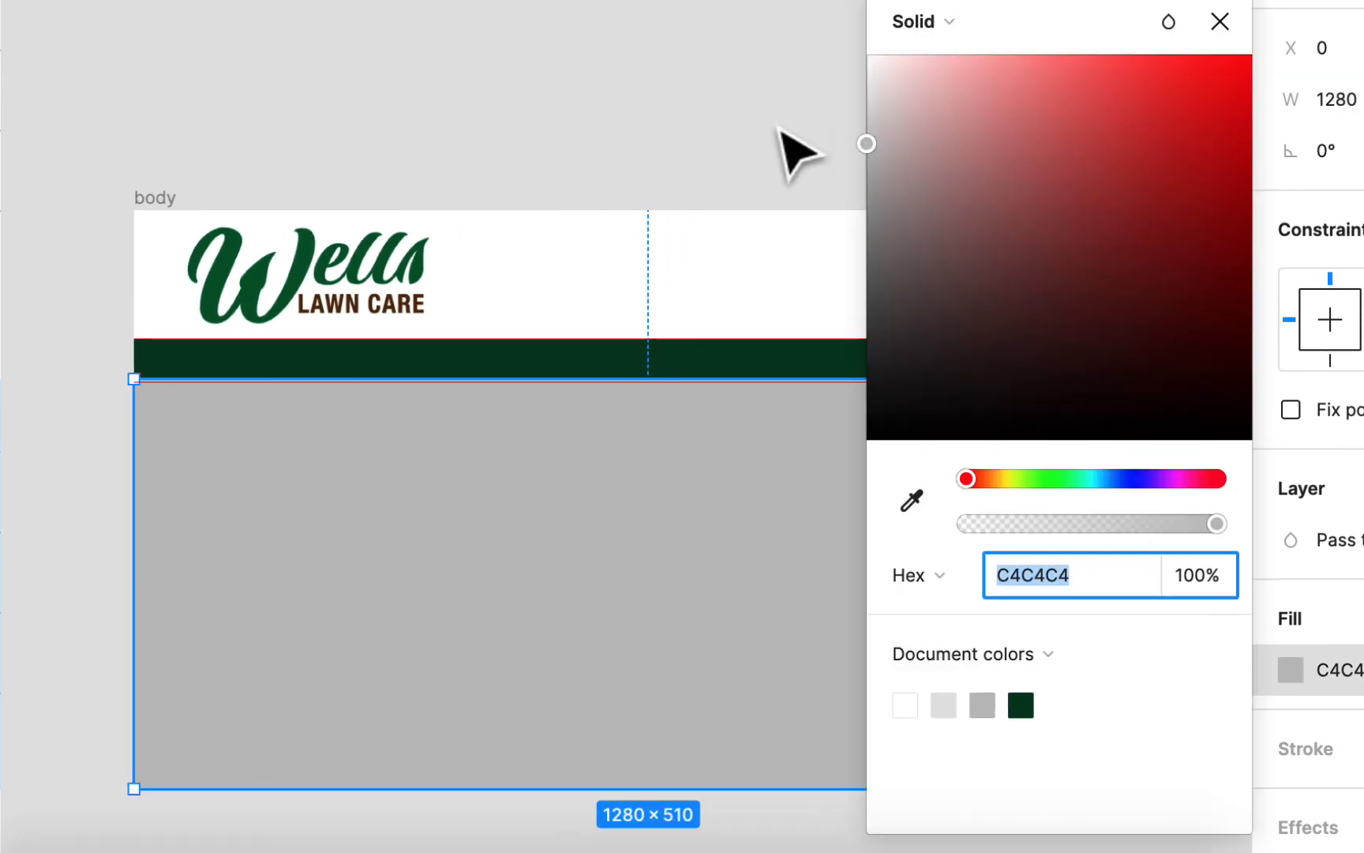
{"action": "left_click", "coordinate": [912, 500]}
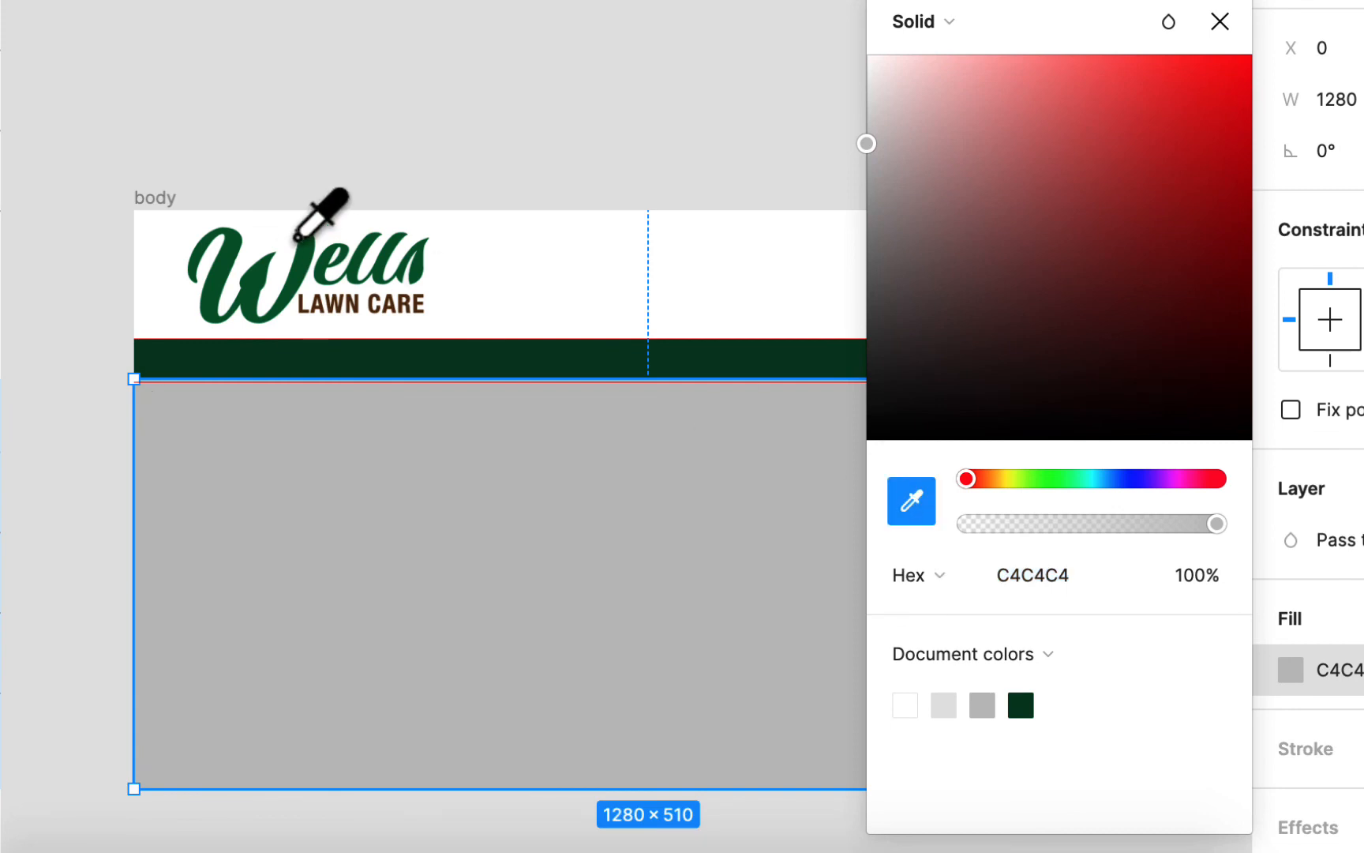
{"action": "left_click", "coordinate": [307, 267]}
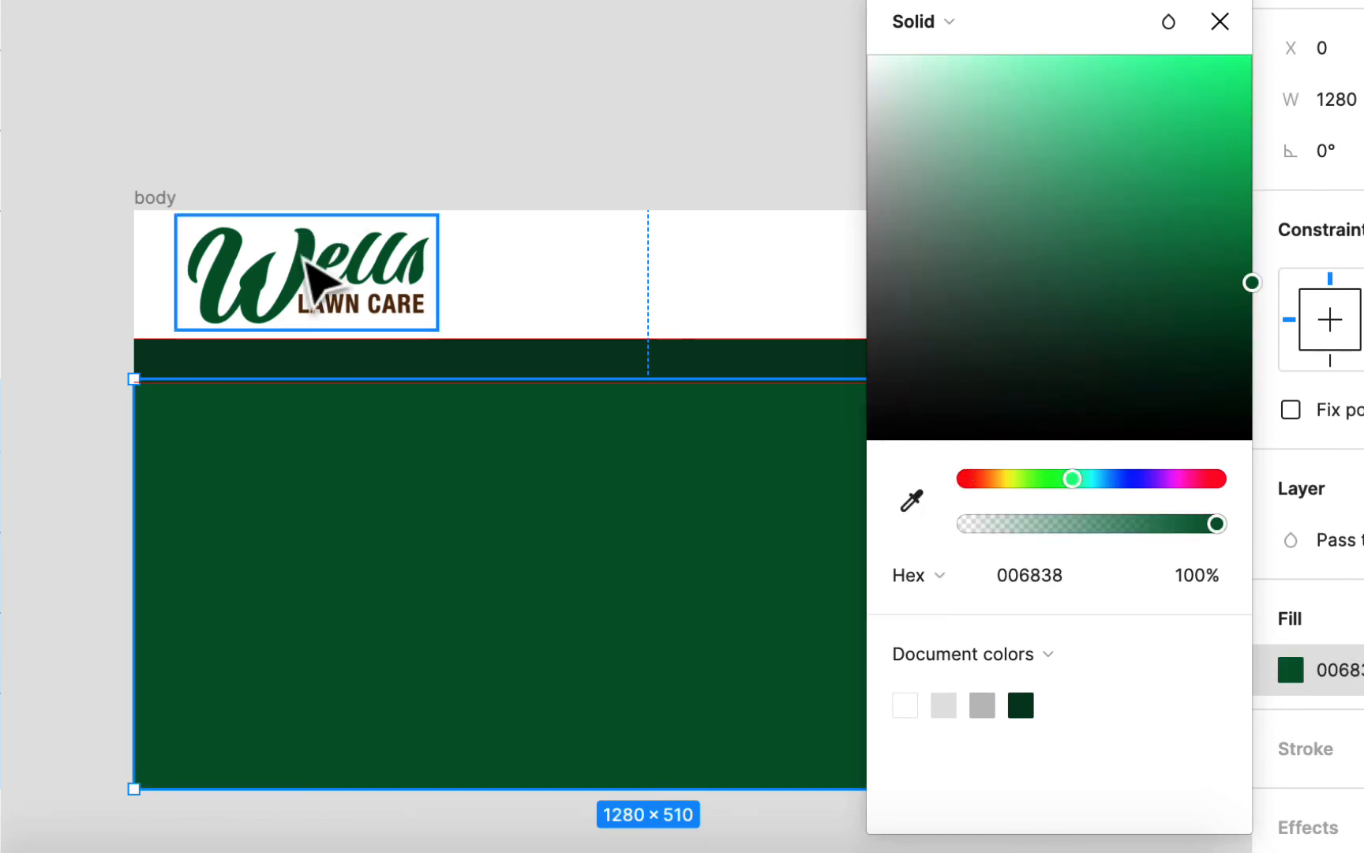
{"action": "left_click", "coordinate": [1220, 21]}
{"action": "left_click", "coordinate": [758, 118]}
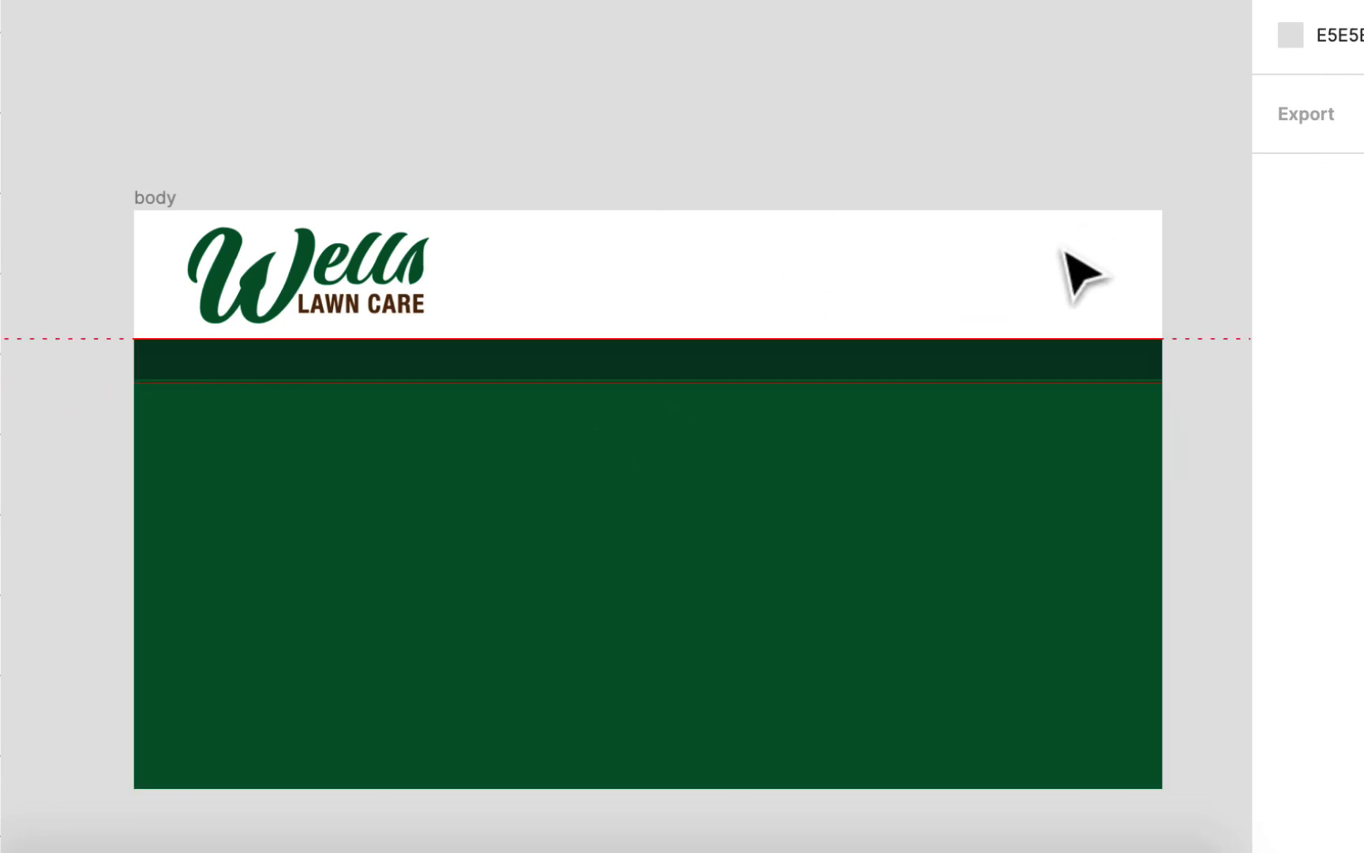
Step: Toggle the layout grids, leaving them shown over the body frame
{"action": "key", "text": "ctrl+g"}
{"action": "key", "text": "ctrl+g"}
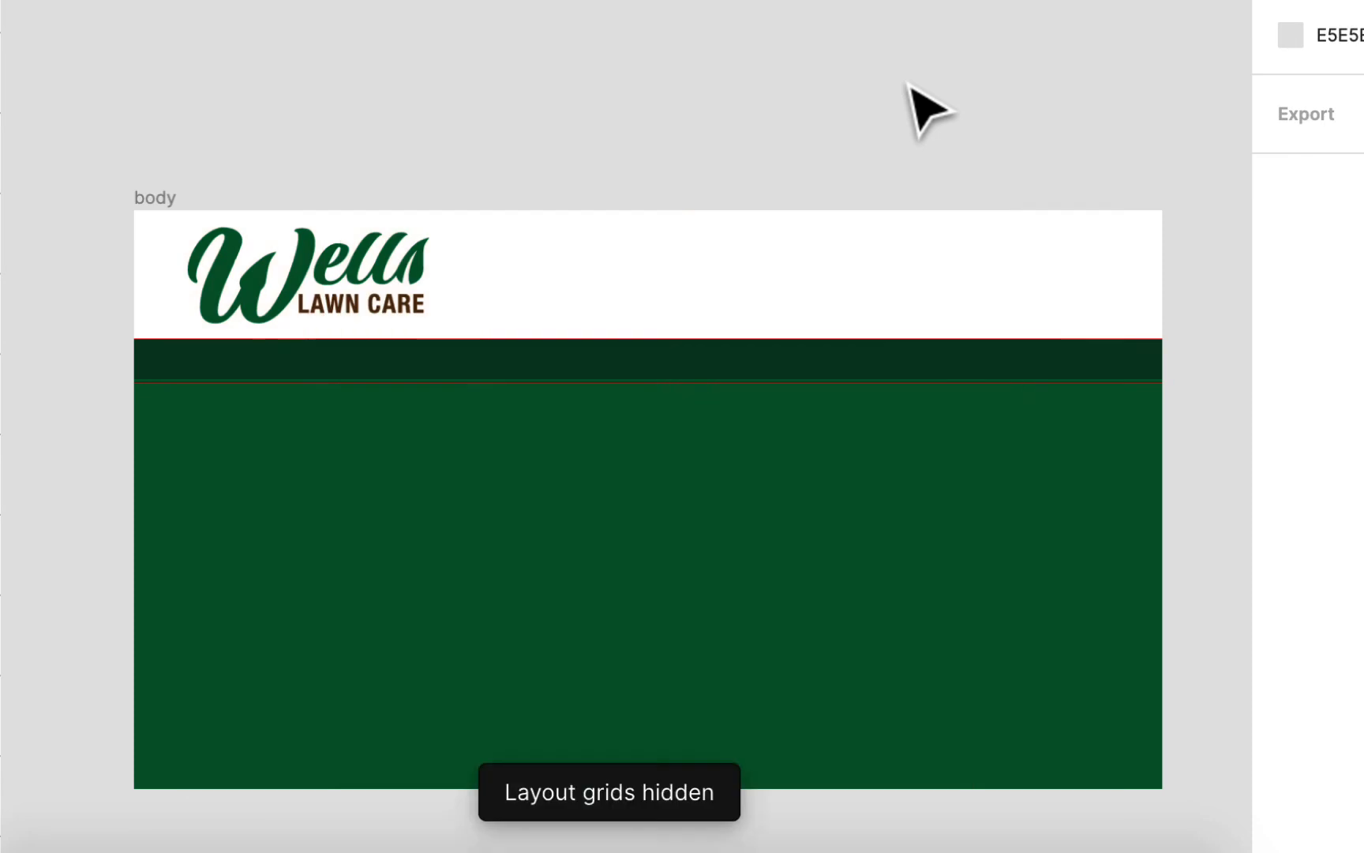
{"action": "key", "text": "ctrl+g"}
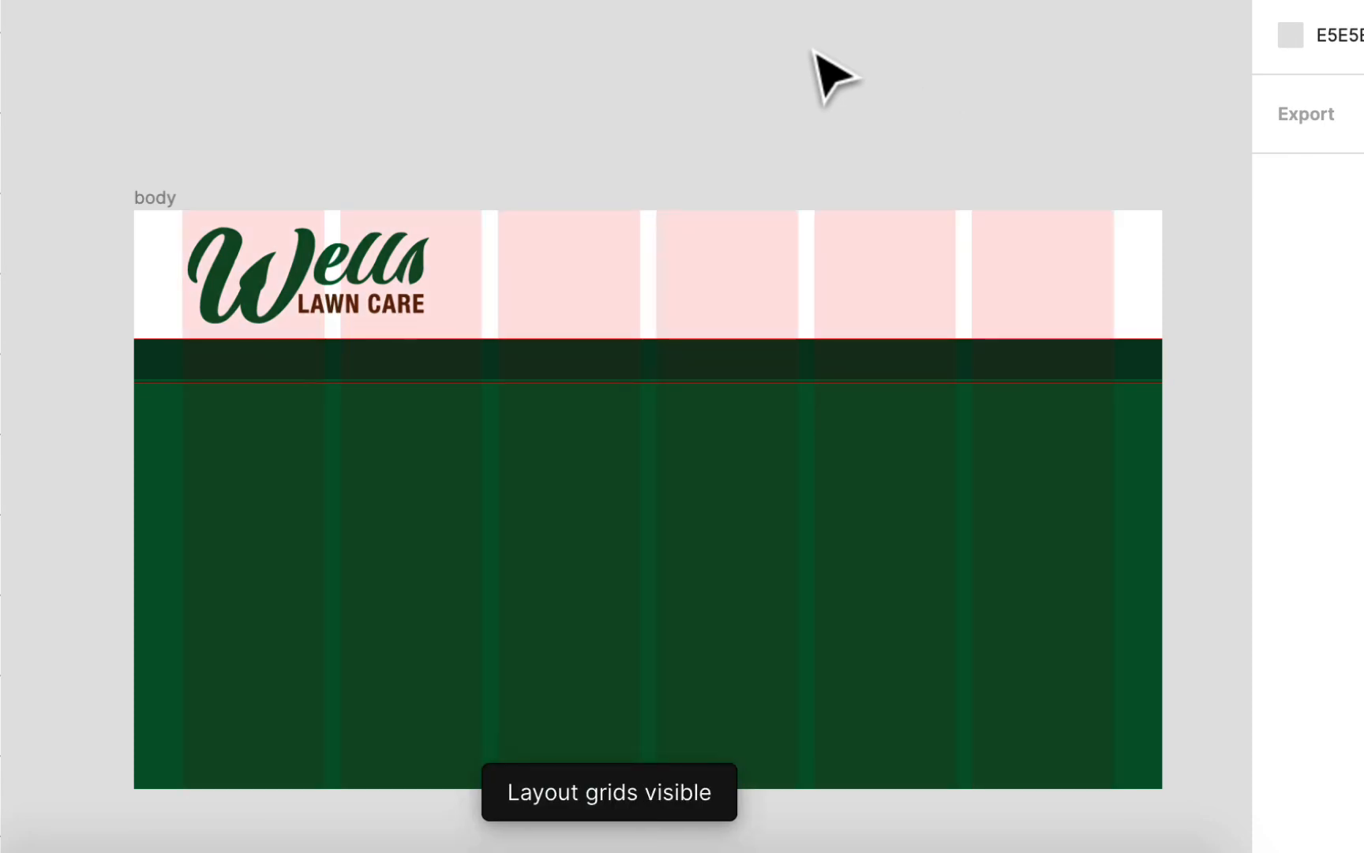